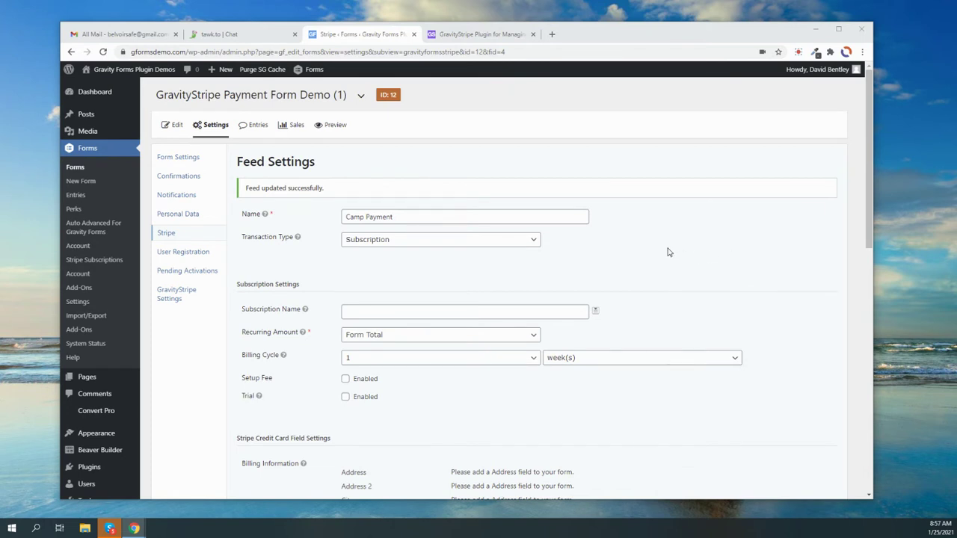
Step: Open the GravityStripe Subscription Management add-ons page showing the active Start Date Add-on
scroll(669, 252, down, 2)
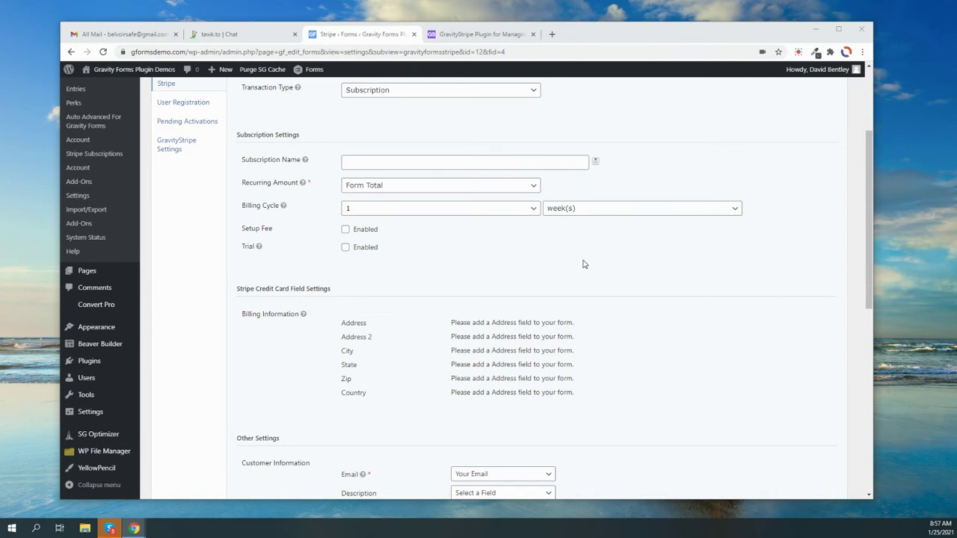
scroll(553, 270, up, 2)
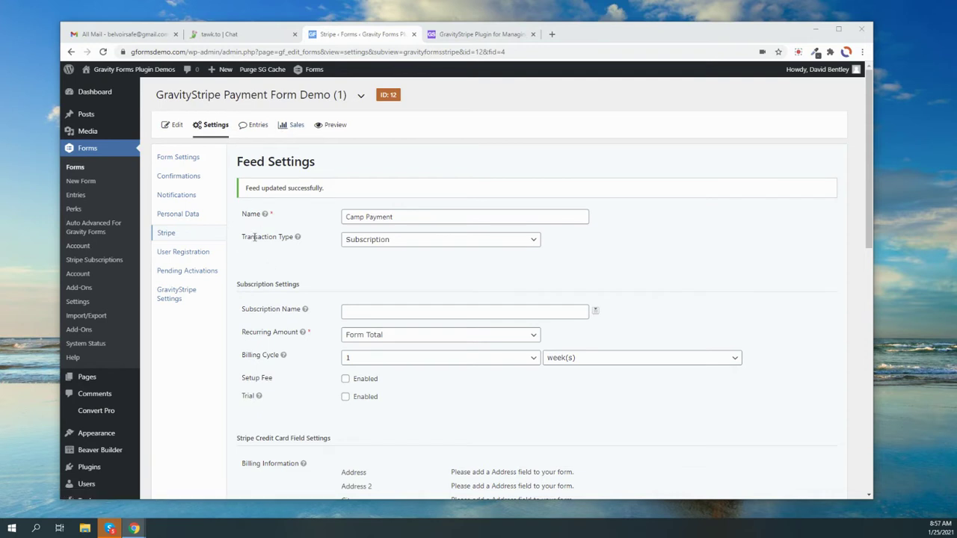
click(78, 276)
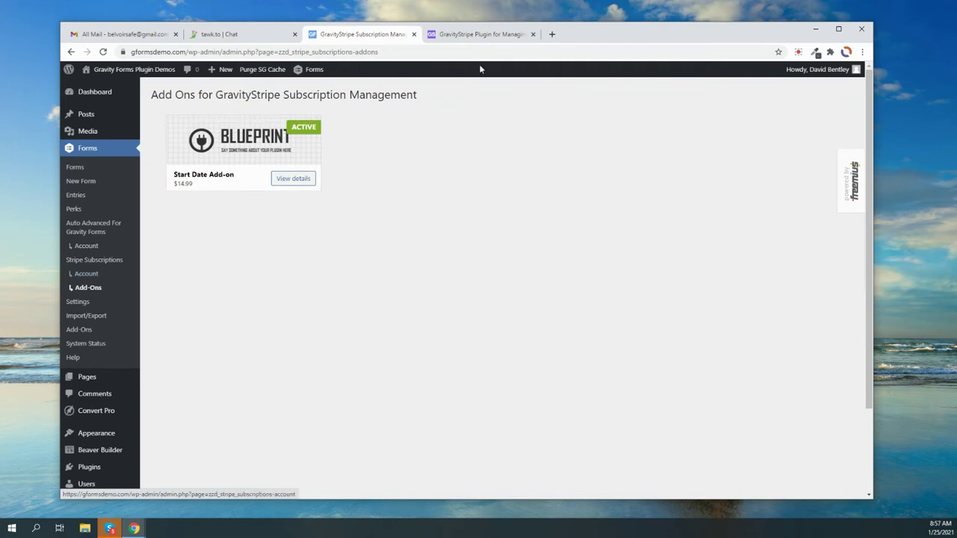
Step: Check the Start Date Add-on on gravitystripe.com, then return and go to the Forms list
click(468, 35)
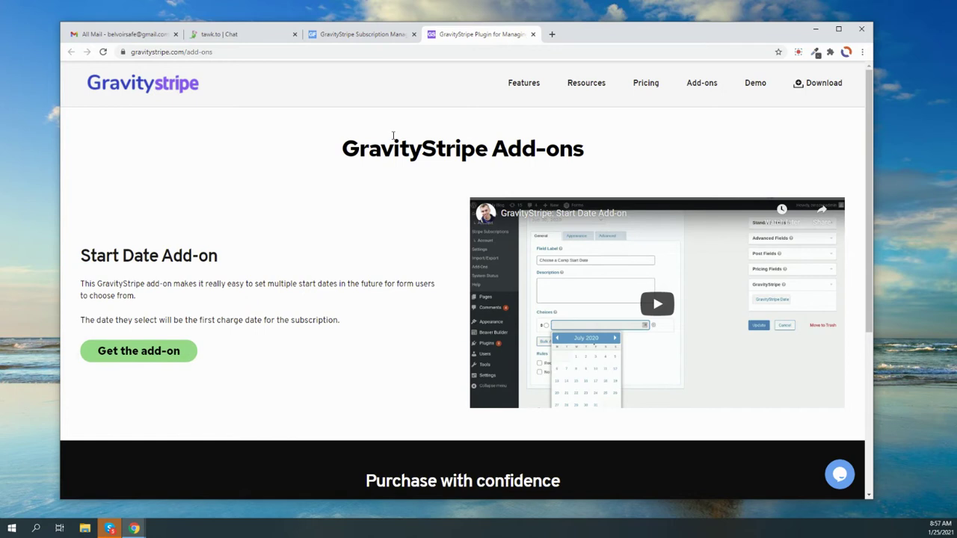
click(372, 34)
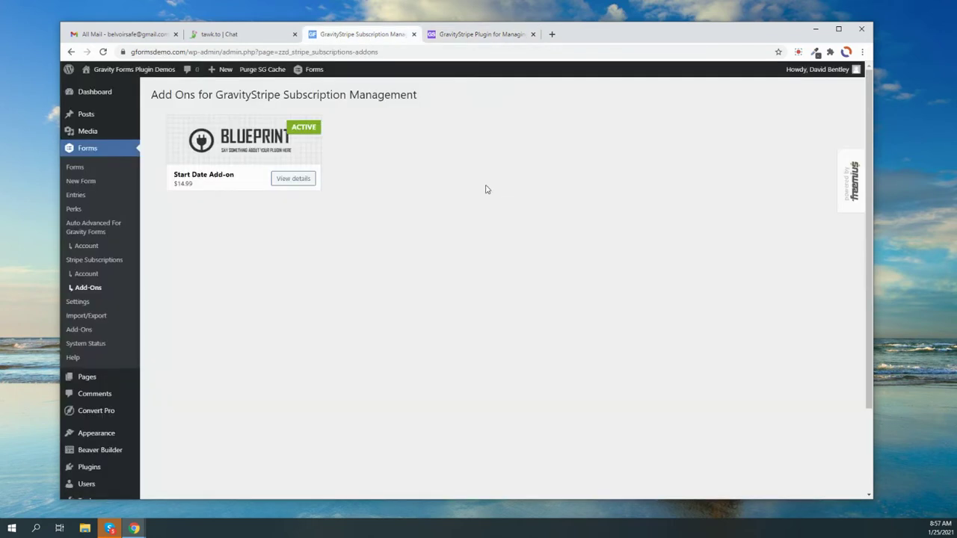
click(77, 167)
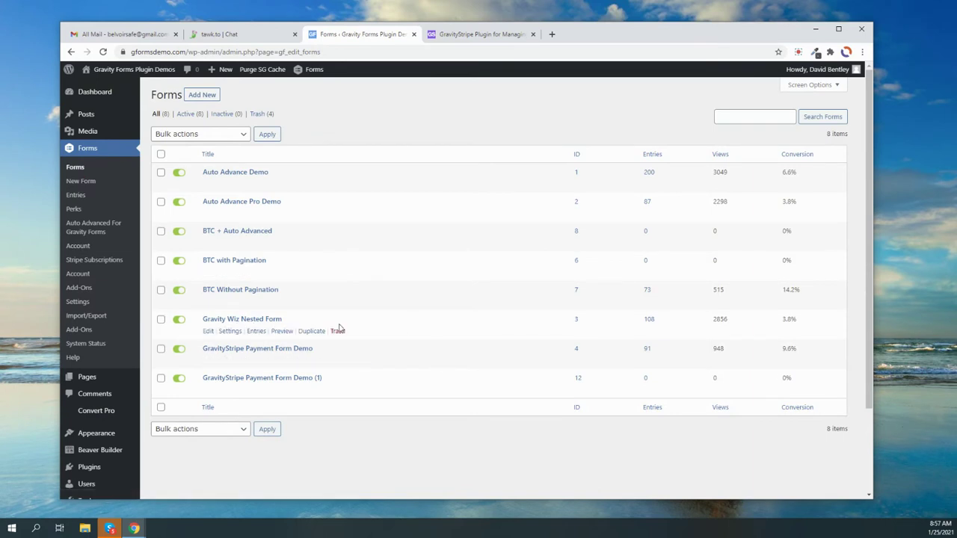
Step: Open the GravityStripe Settings for GravityStripe Payment Form Demo (1)
mouse_move(229, 331)
mouse_move(286, 379)
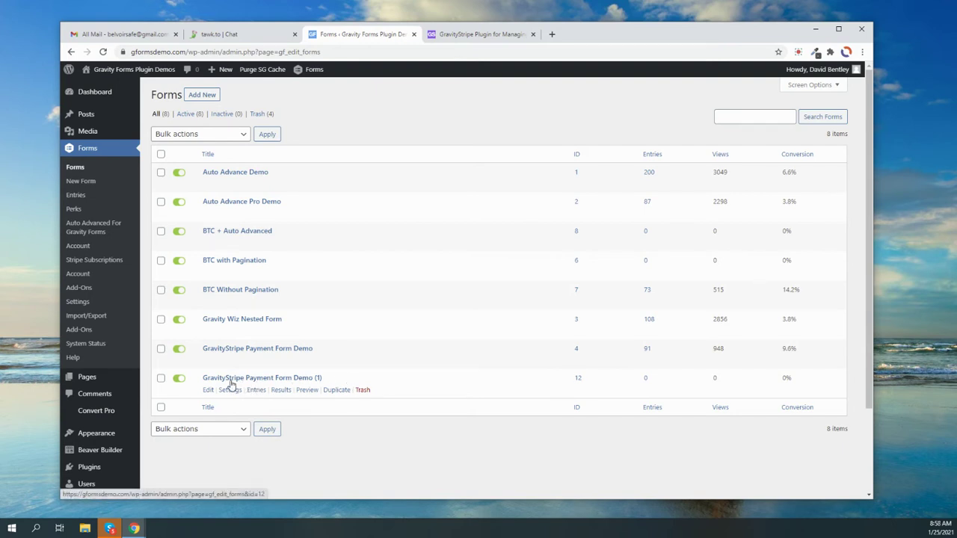
mouse_move(230, 385)
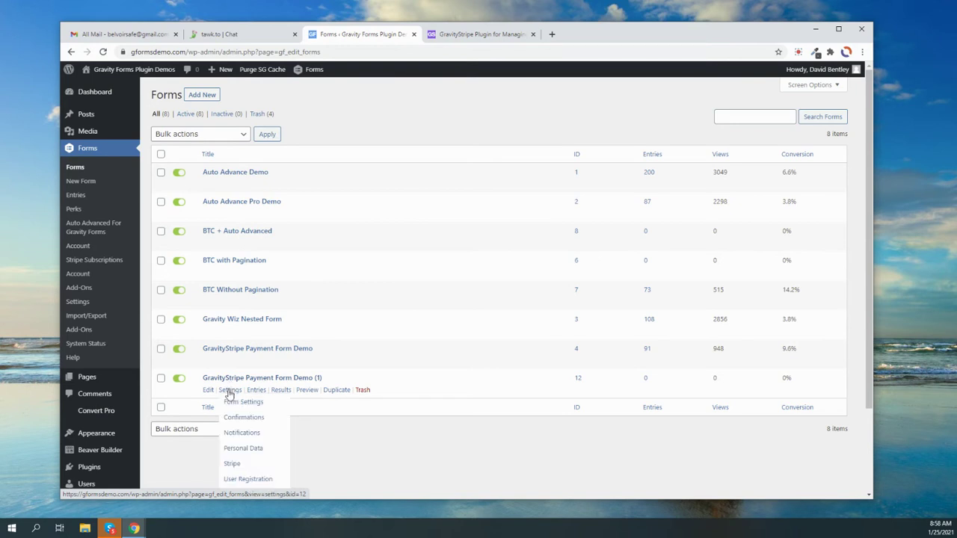
scroll(231, 395, down, 2)
click(239, 412)
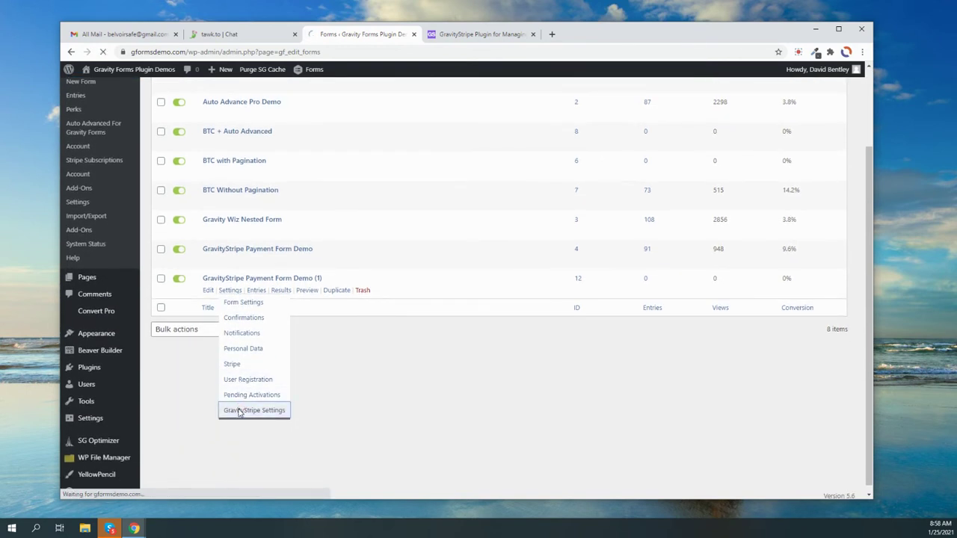
scroll(468, 333, down, 2)
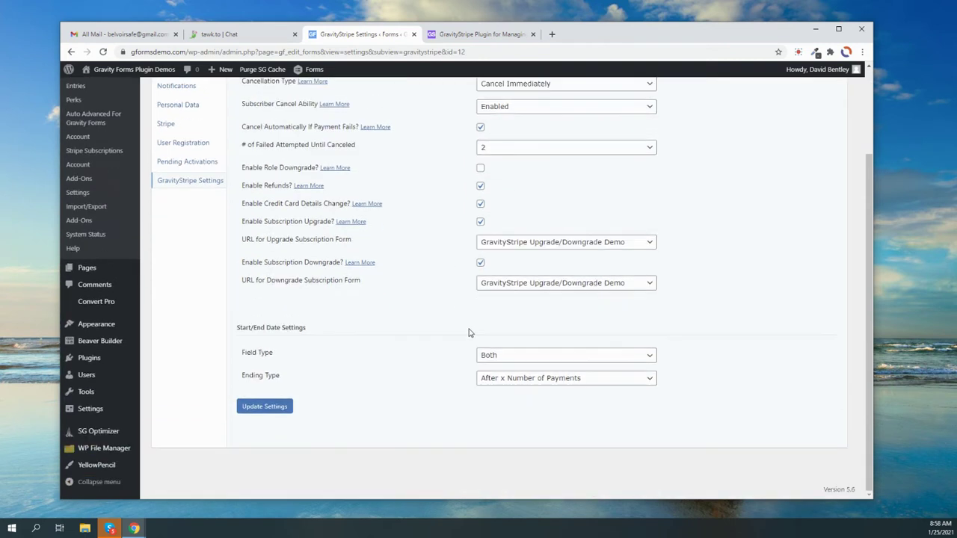
Step: Set the Start/End Date Field Type to Start Date Only and update the settings
click(592, 353)
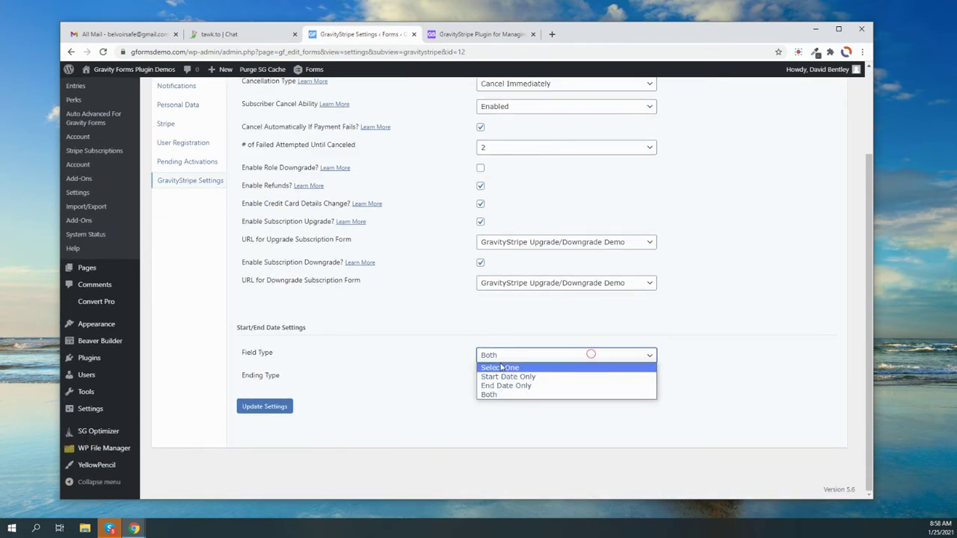
click(503, 368)
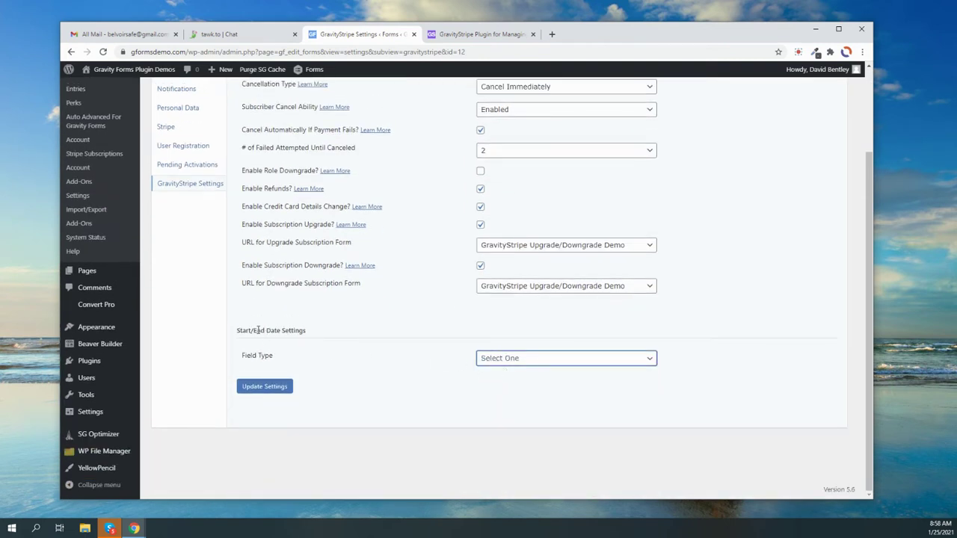
click(536, 365)
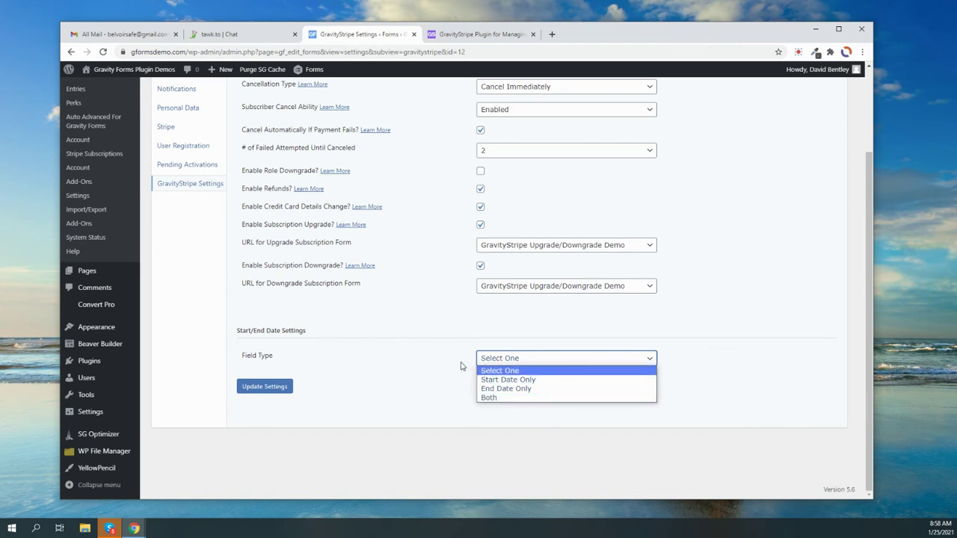
click(488, 398)
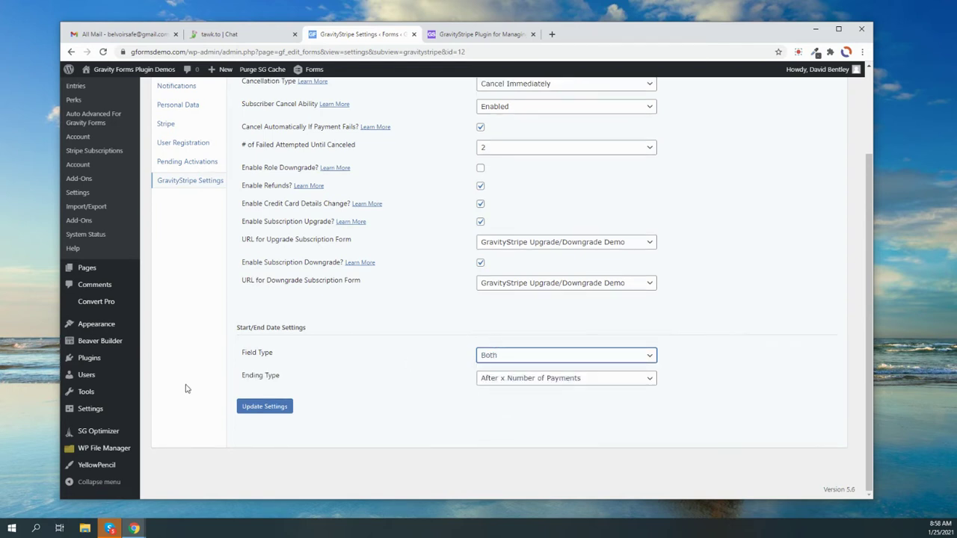
click(513, 380)
click(509, 360)
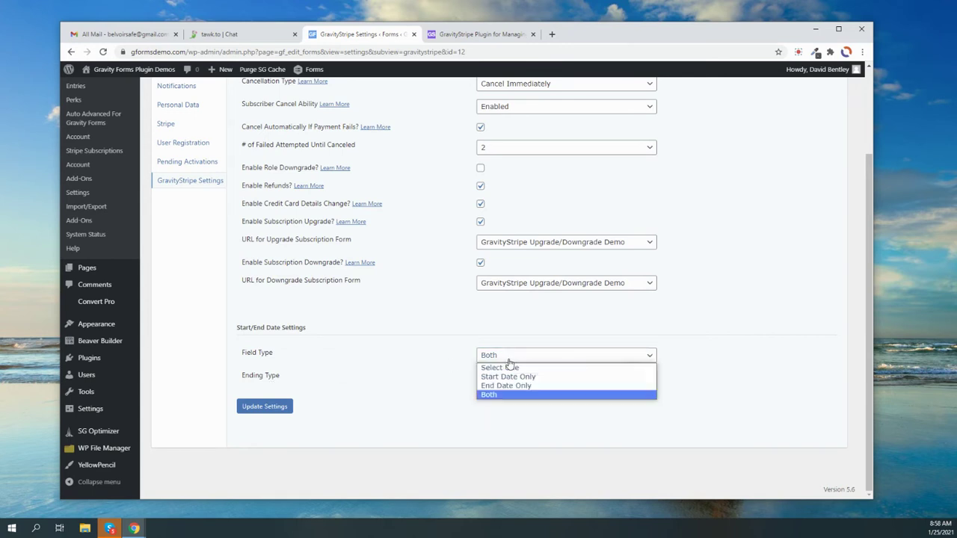
click(508, 377)
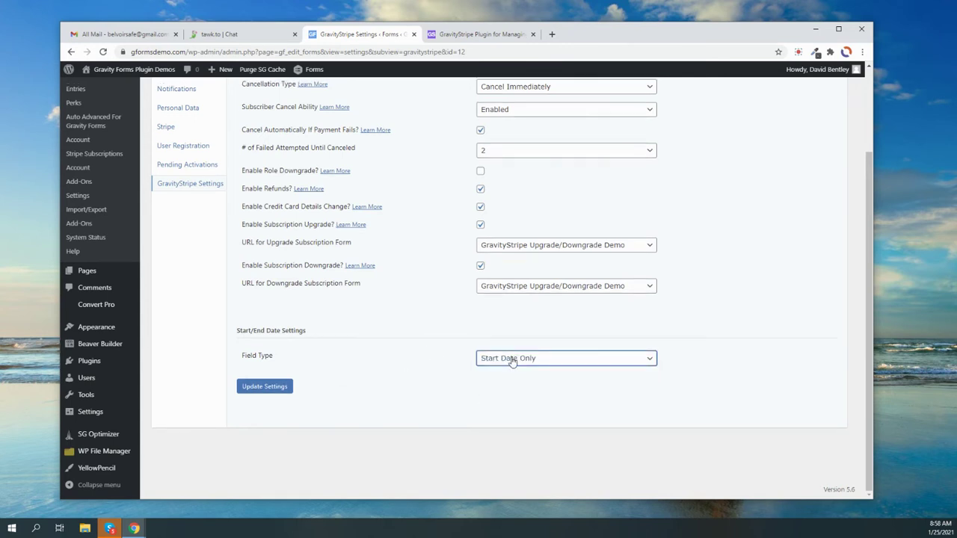
click(257, 386)
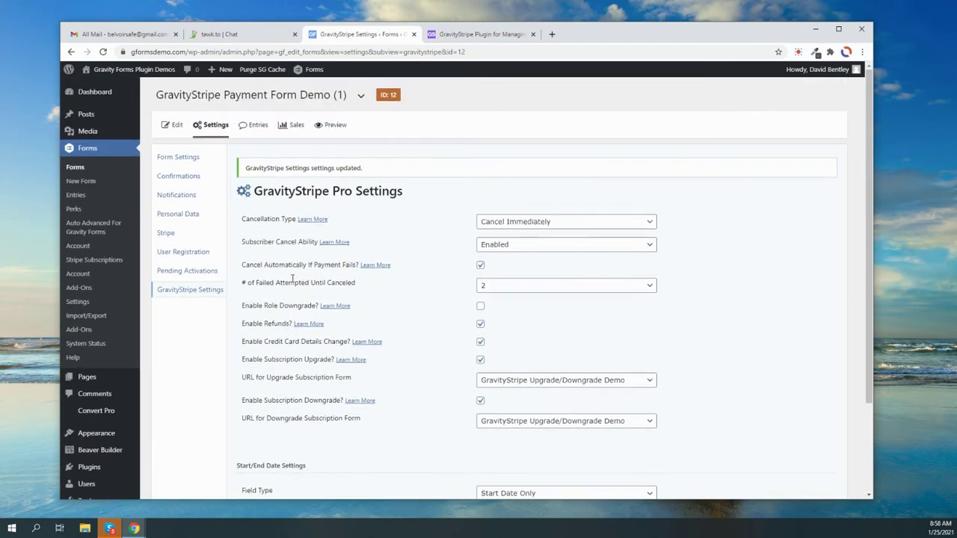
click(175, 126)
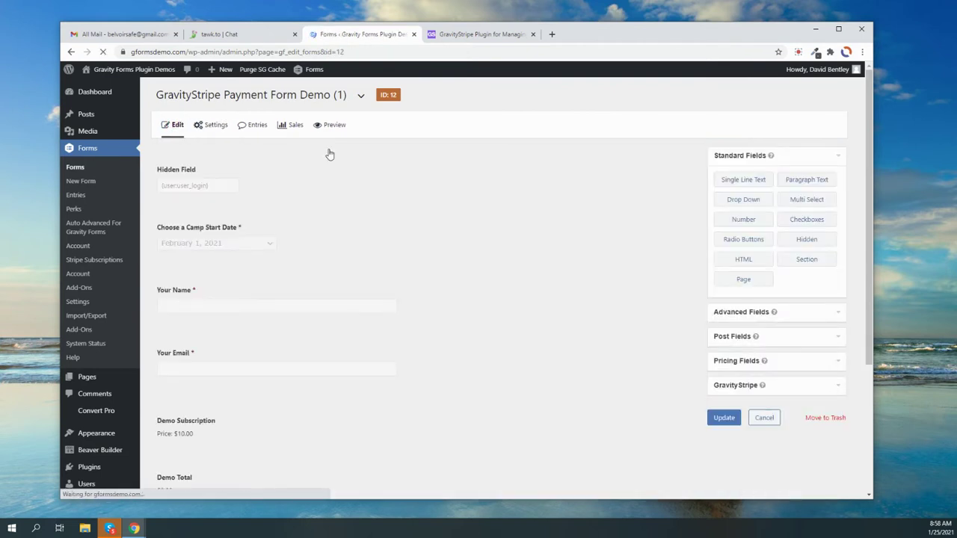
Step: Replace the Camp Start Date field with a new GravityStripe Date field above Your Name
mouse_move(363, 227)
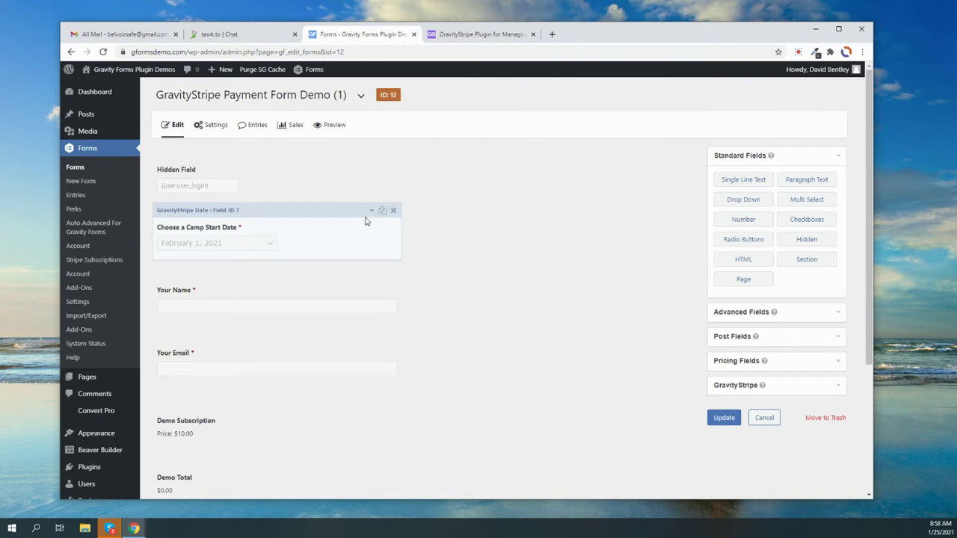
click(394, 212)
click(522, 118)
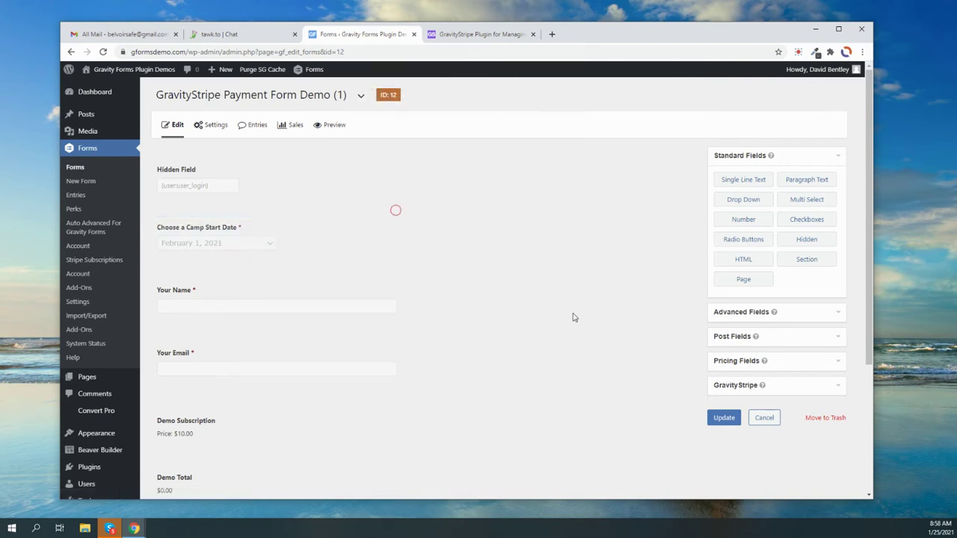
mouse_move(400, 231)
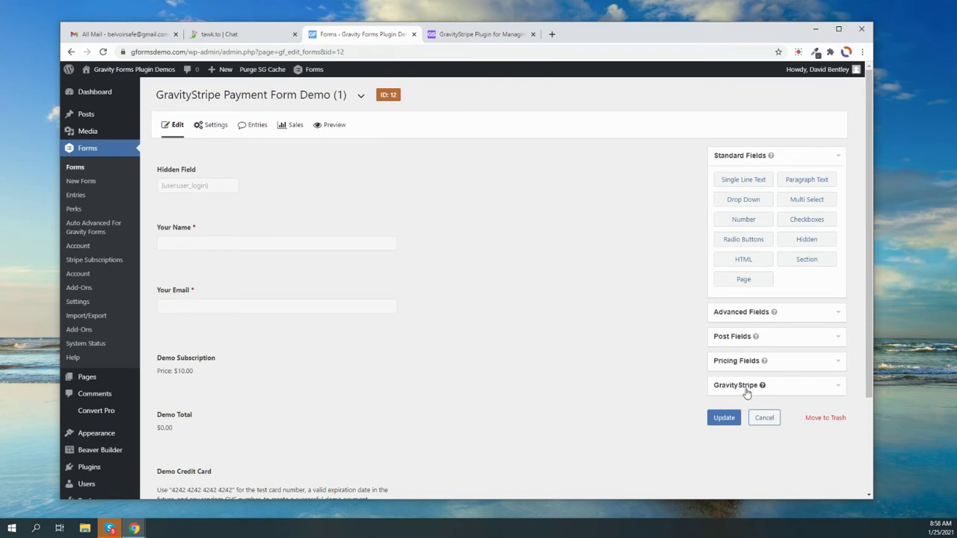
click(791, 389)
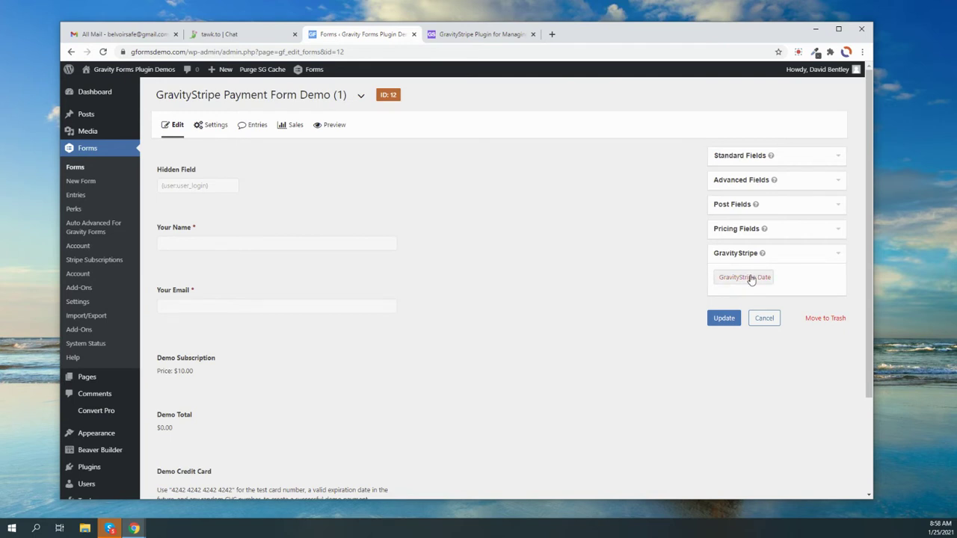
drag(752, 278, 237, 224)
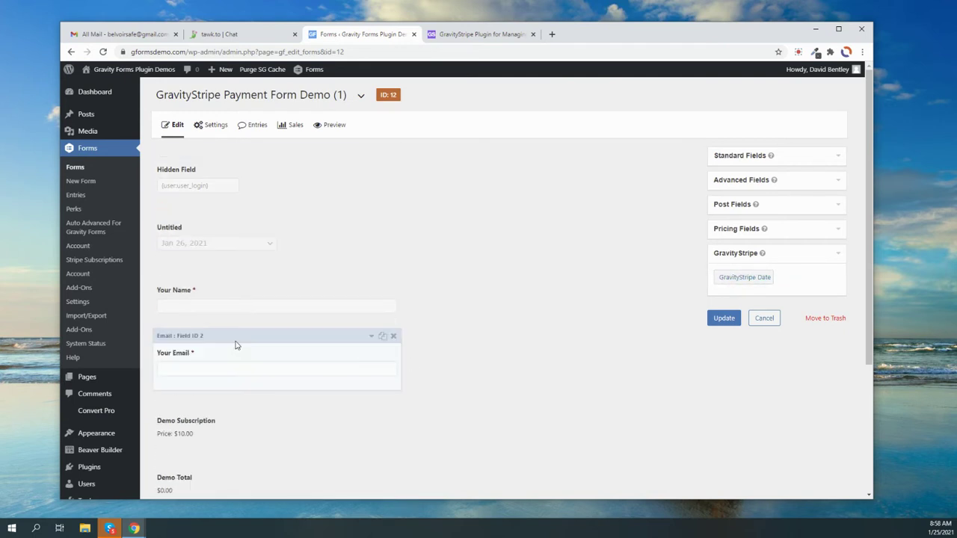
click(289, 234)
Step: Label the field 'Summer Camp Start Date' and set its first choice to June 1, 2021
scroll(242, 300, down, 2)
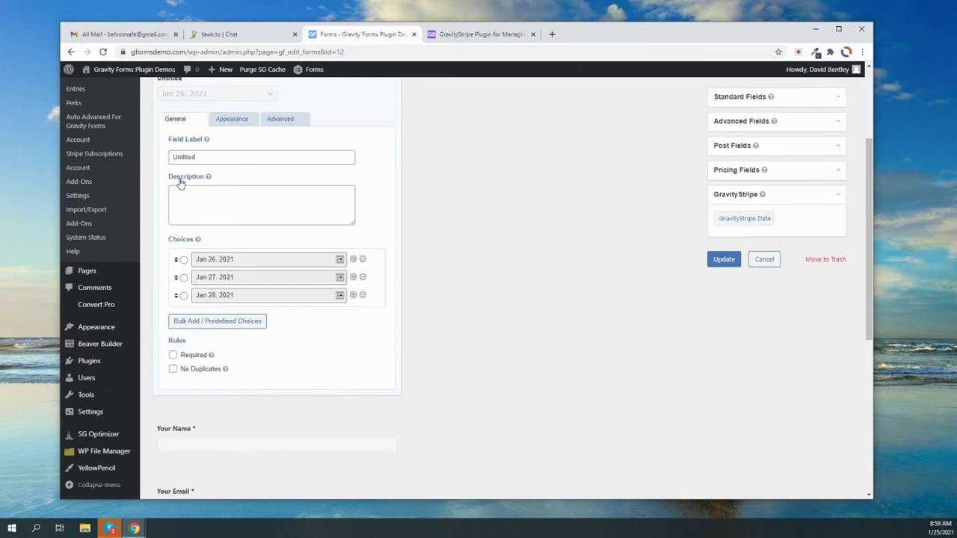
drag(203, 160, 163, 155)
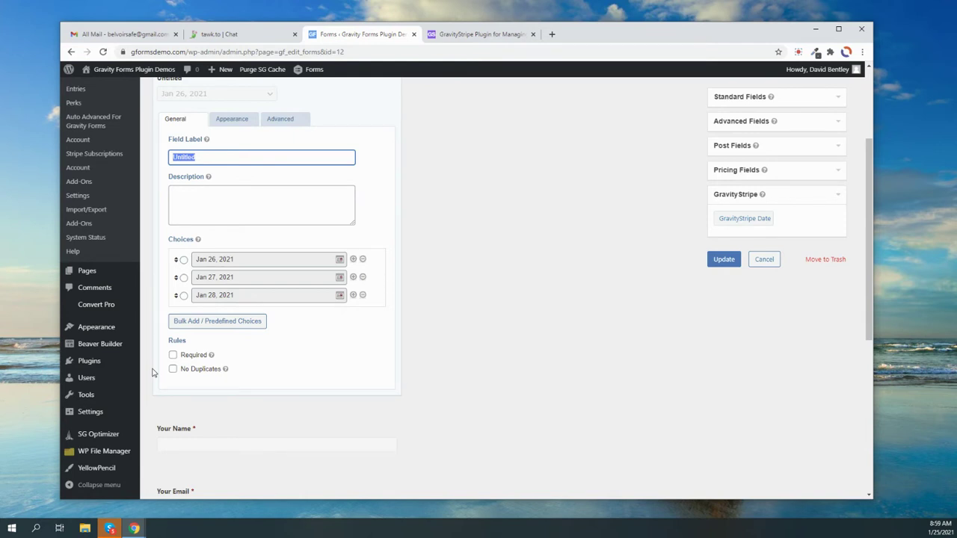
text(Summer Camp Start Date)
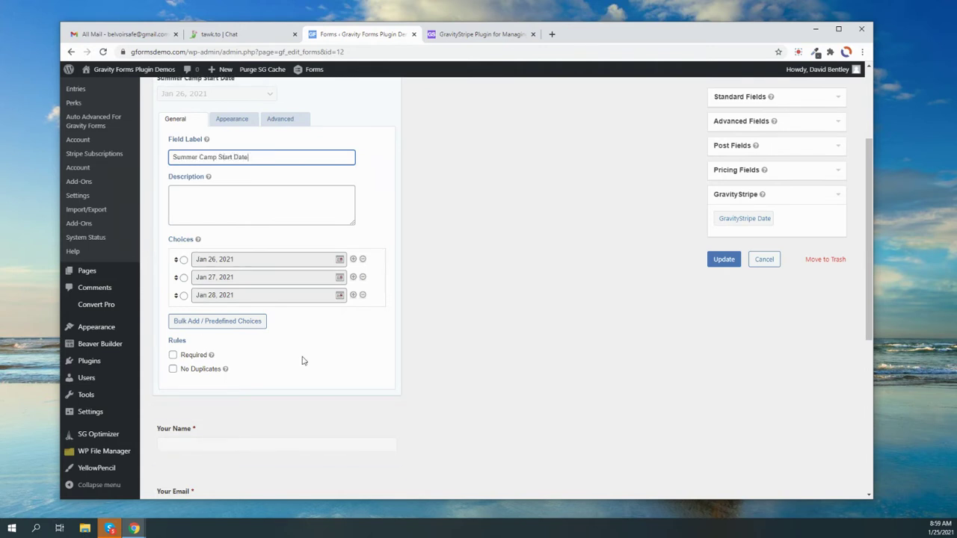
click(339, 259)
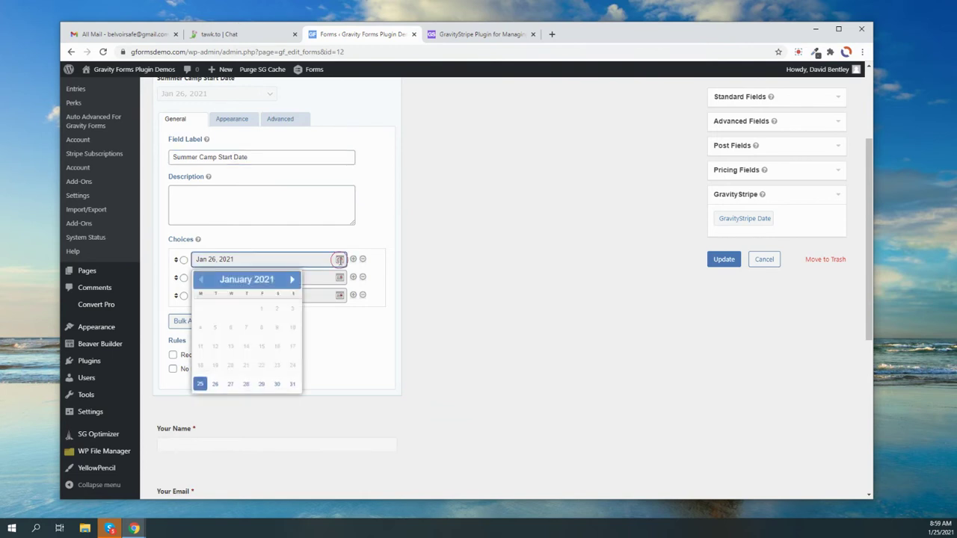
click(292, 281)
click(291, 280)
click(292, 280)
click(292, 281)
click(292, 280)
click(214, 310)
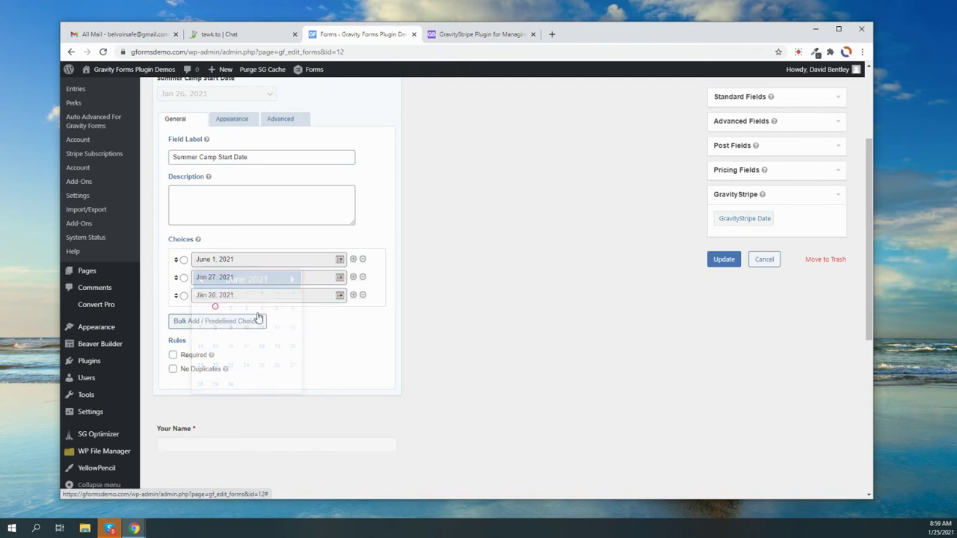
Step: Set the other choices to June 15 and June 28, 2021, mark the field required, and update
click(339, 277)
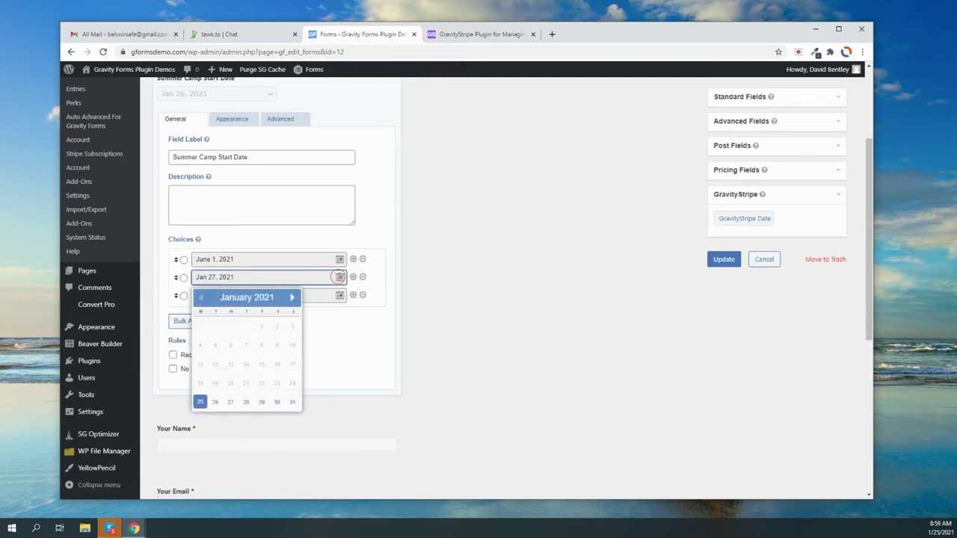
click(292, 297)
click(291, 298)
click(291, 298)
click(292, 298)
click(291, 297)
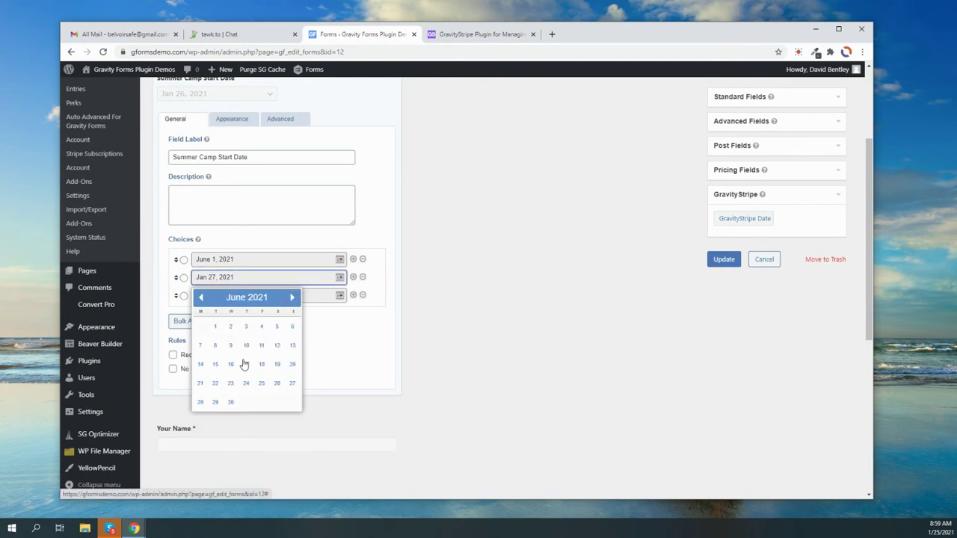
click(215, 364)
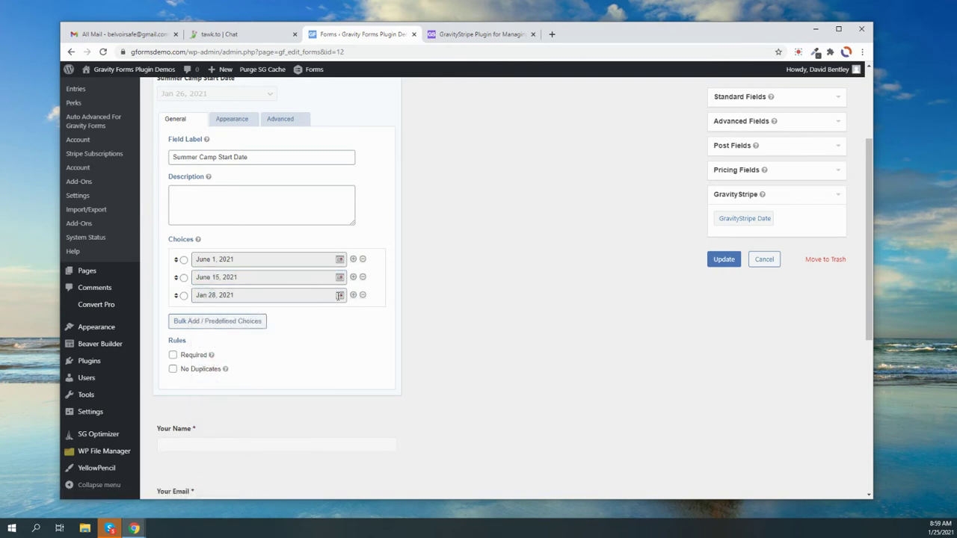
click(339, 295)
click(292, 316)
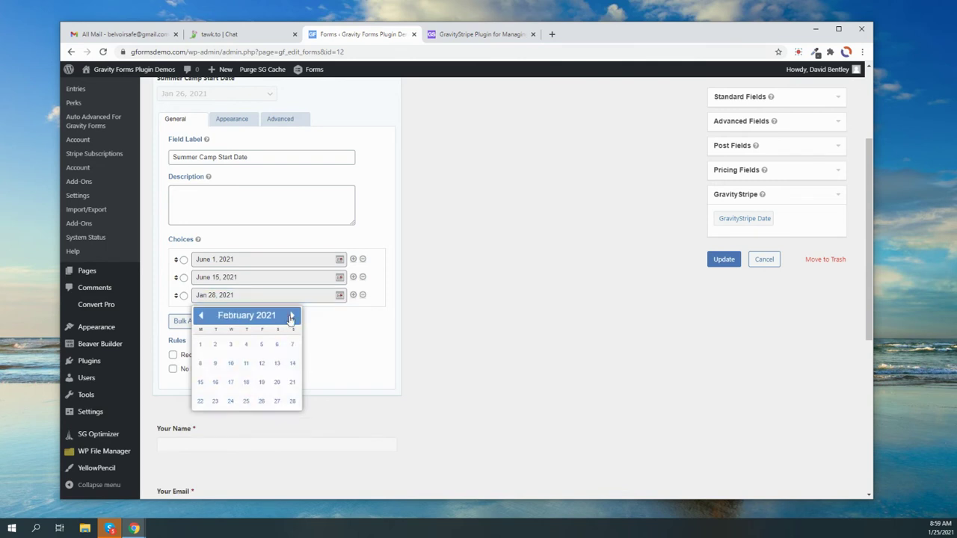
click(292, 317)
click(291, 316)
click(291, 316)
click(291, 316)
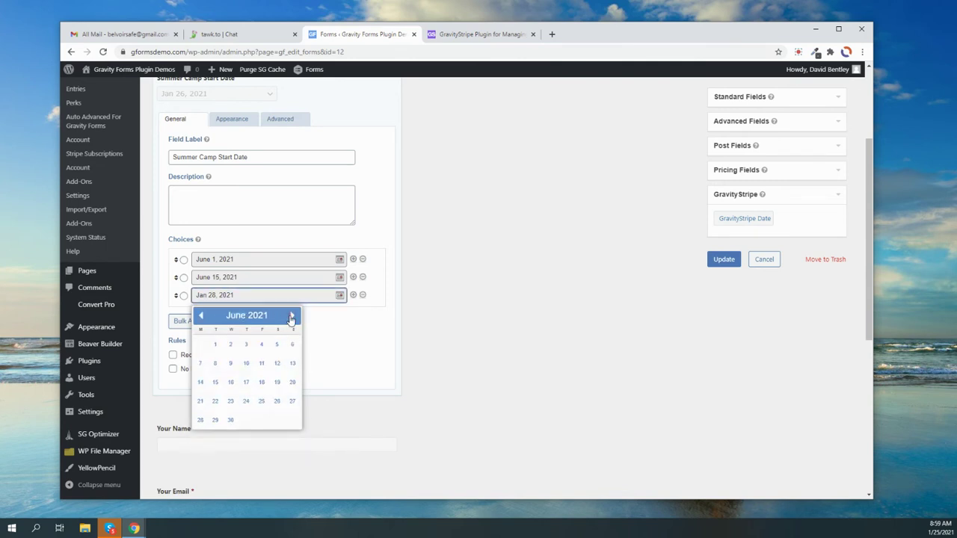
click(200, 419)
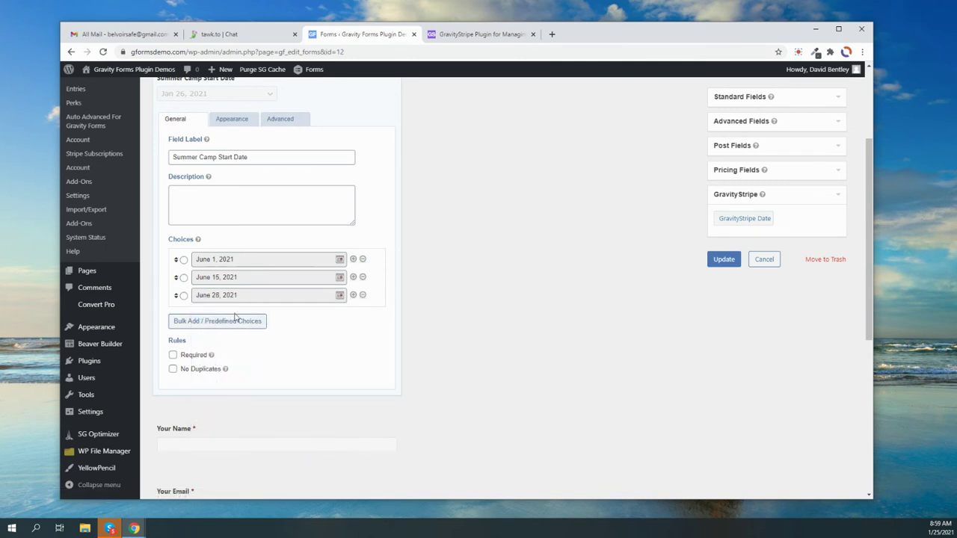
click(173, 355)
click(733, 261)
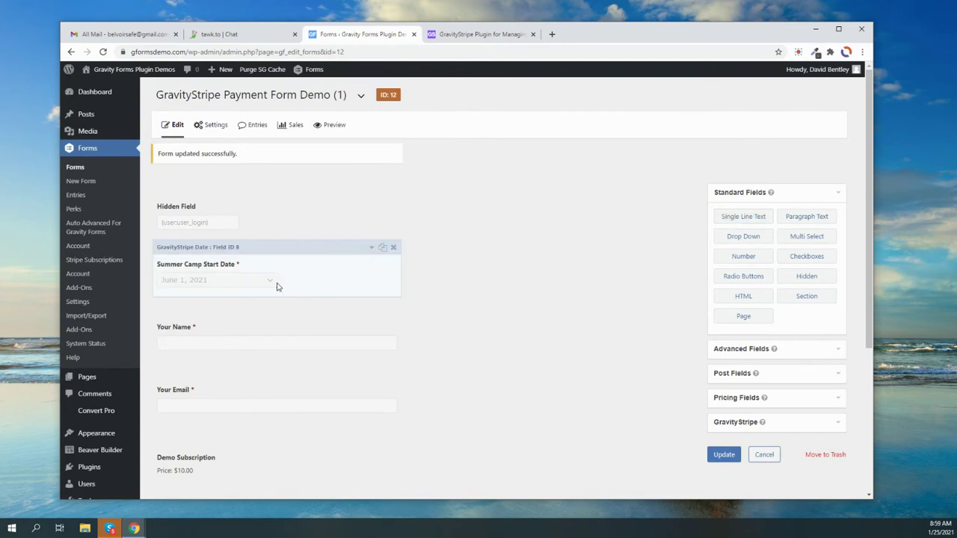
Step: Preview the form, pick June 15, 2021 as the start date, and return to the editor
click(334, 125)
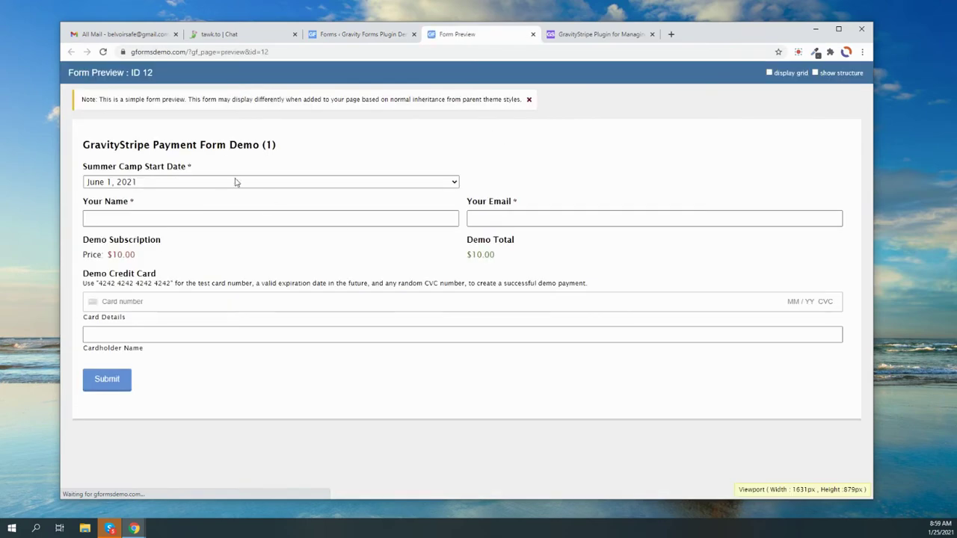
click(109, 182)
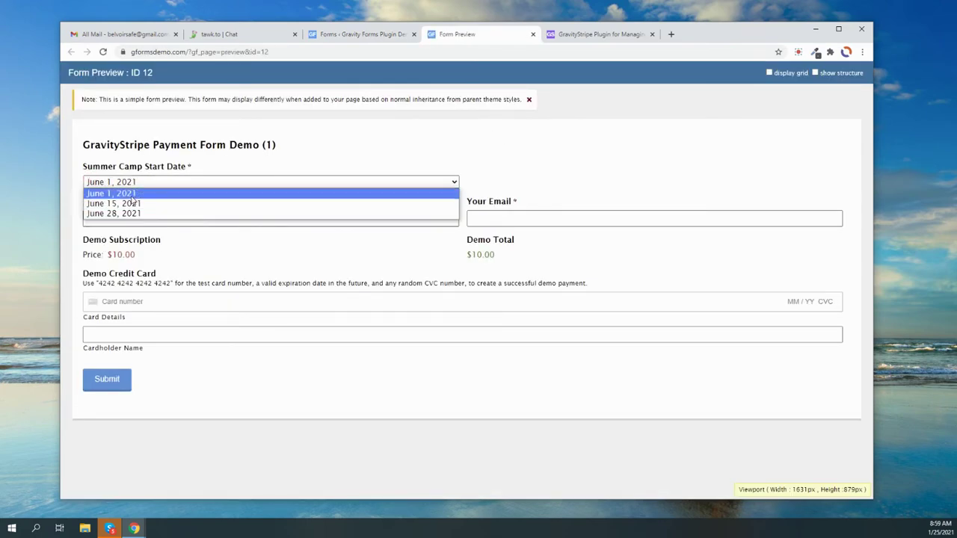
click(129, 204)
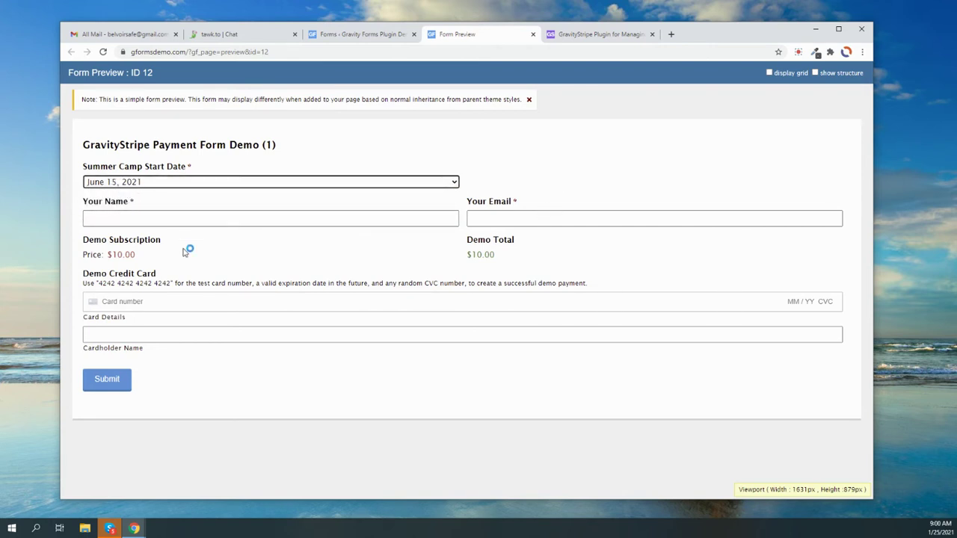
drag(135, 255, 107, 255)
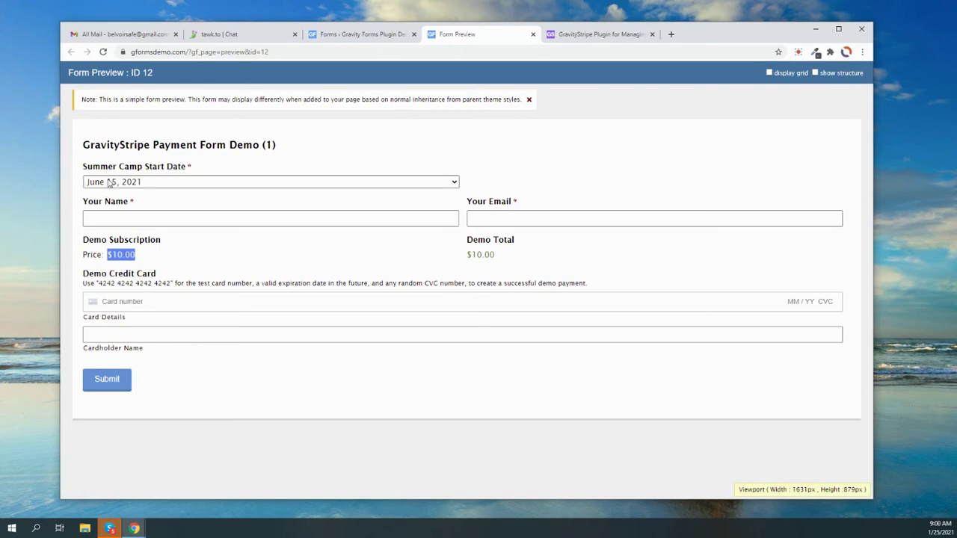
click(383, 36)
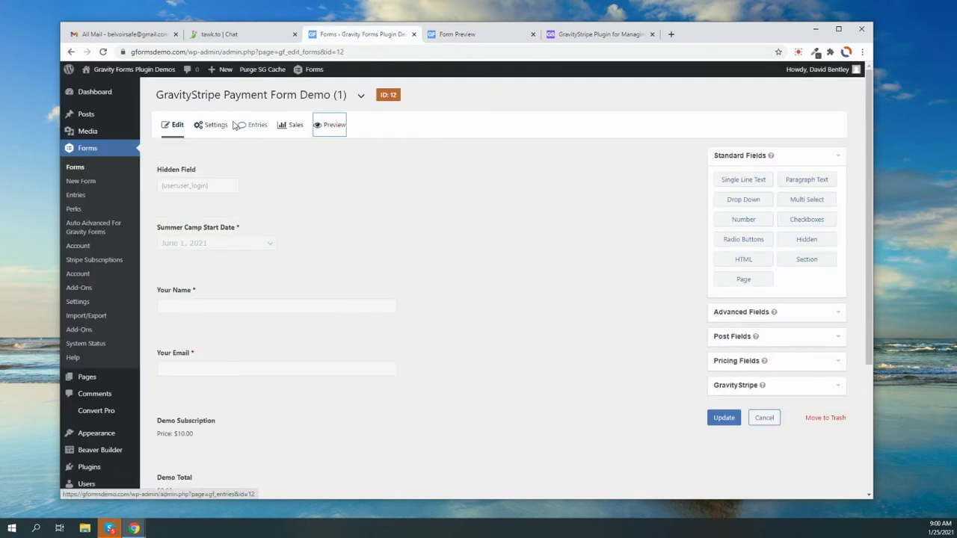
mouse_move(217, 125)
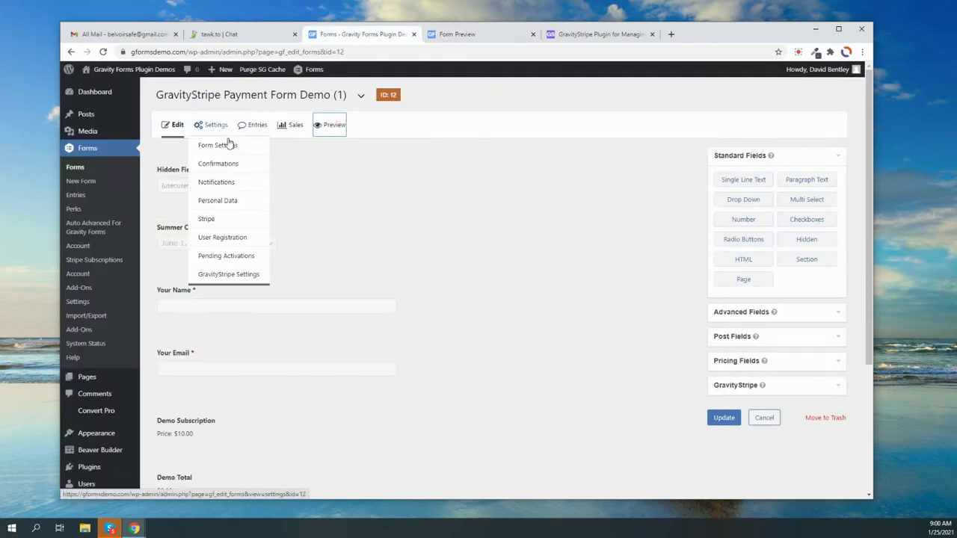
Step: Open the form's Stripe Feeds settings showing the Camp Payment subscription feed
click(212, 221)
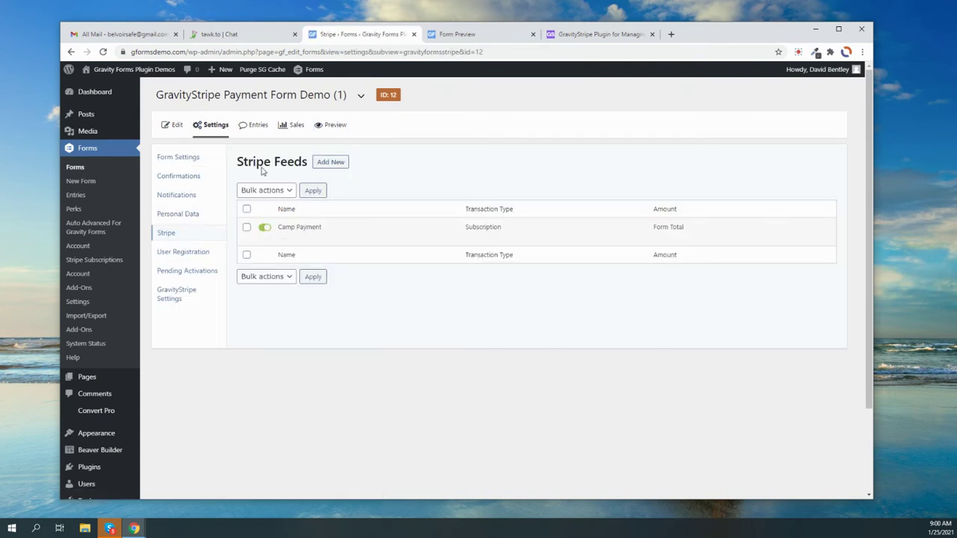
drag(238, 163, 310, 162)
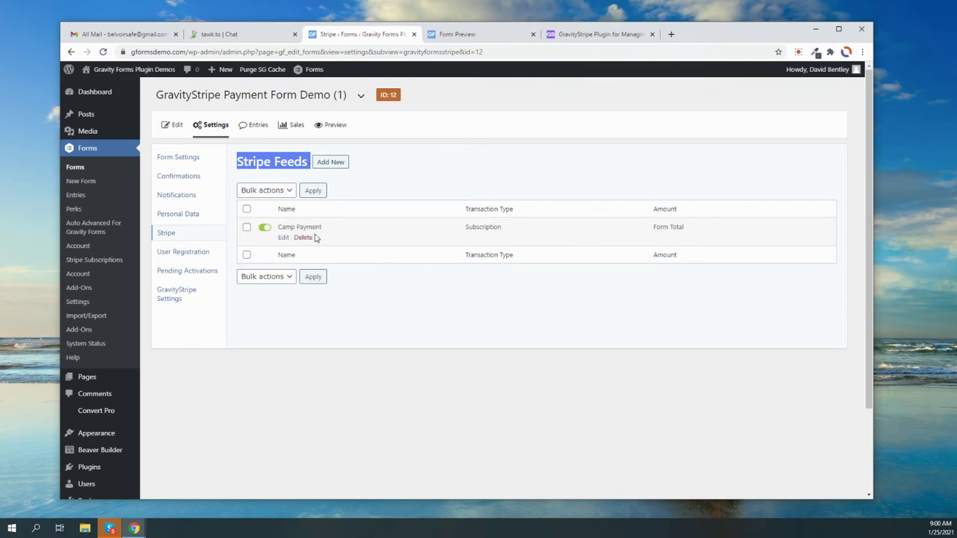
Step: Edit the Camp Payment feed, keeping Subscription as the transaction type
click(386, 182)
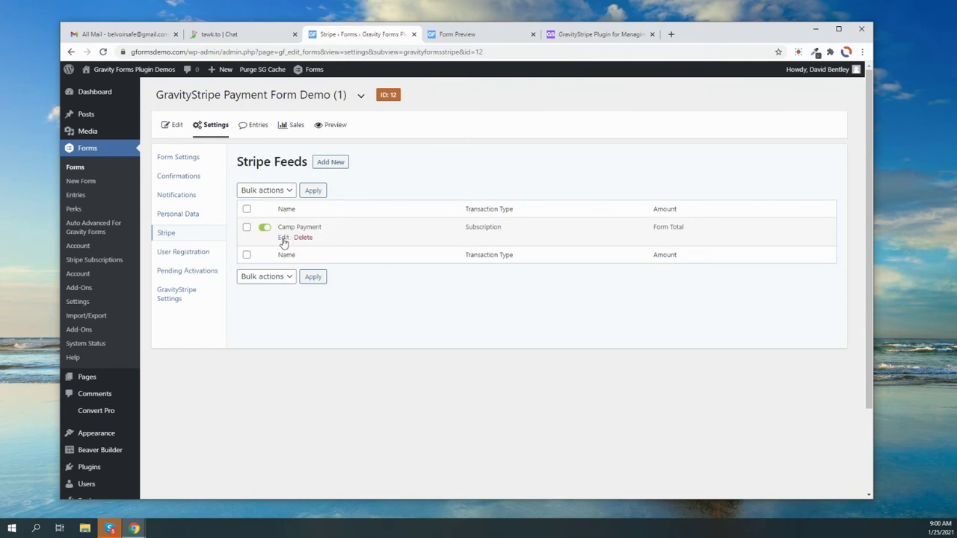
click(283, 238)
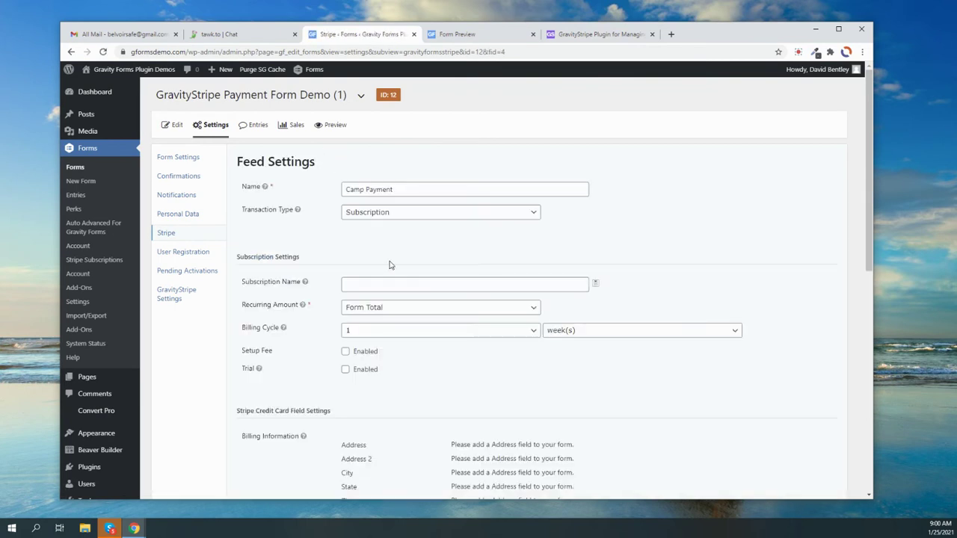
click(417, 192)
mouse_move(263, 188)
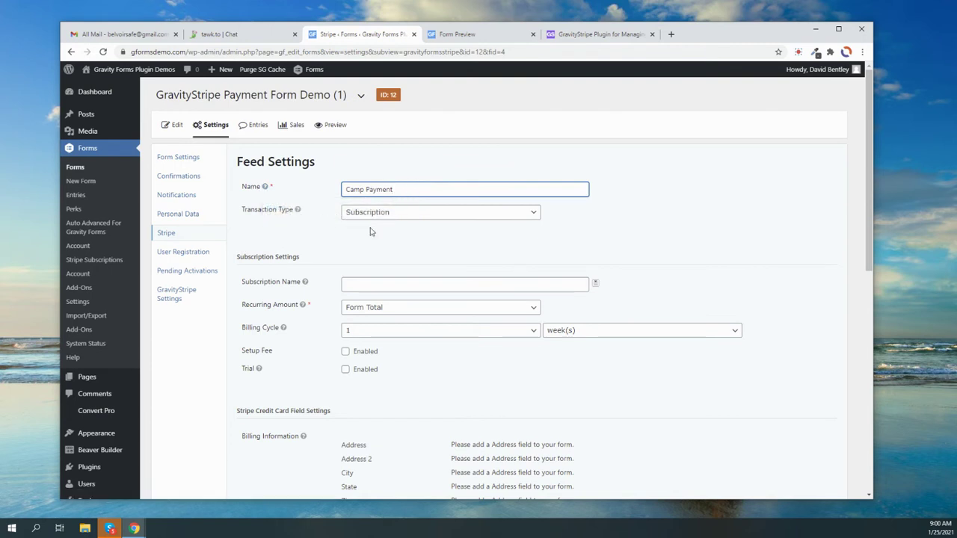
click(386, 213)
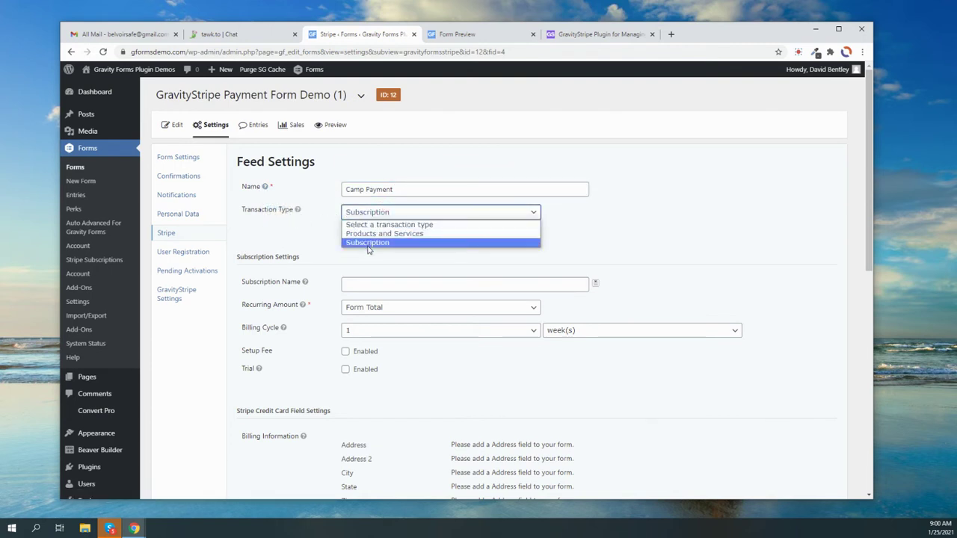
click(370, 243)
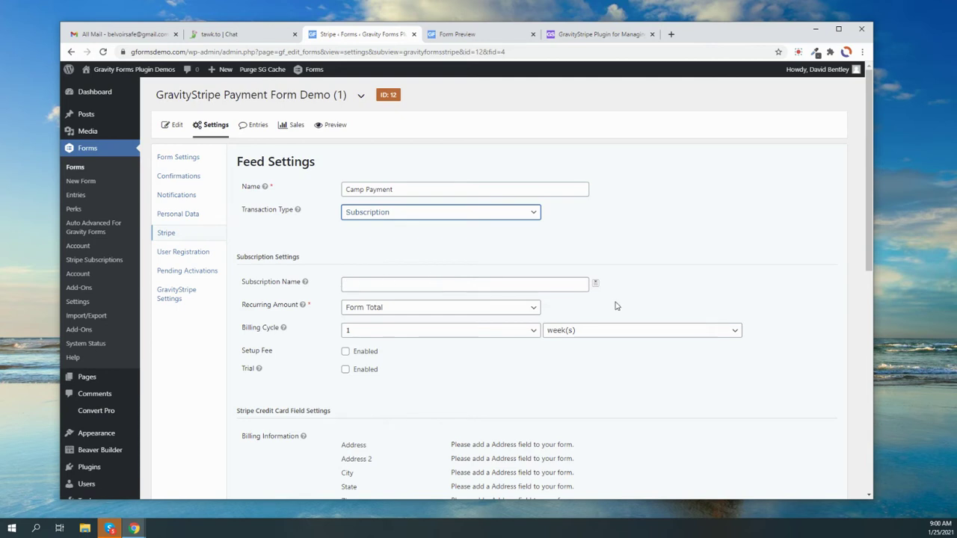
click(595, 283)
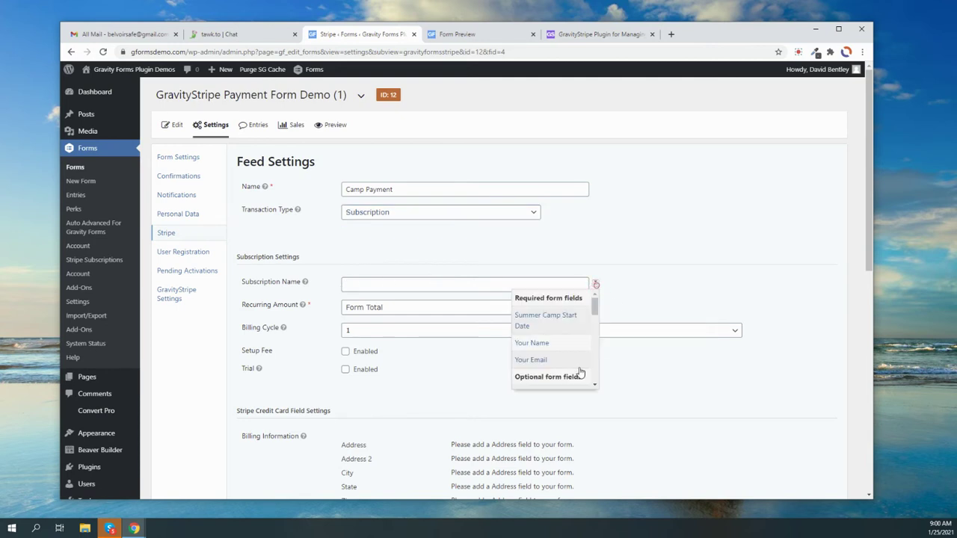
click(677, 298)
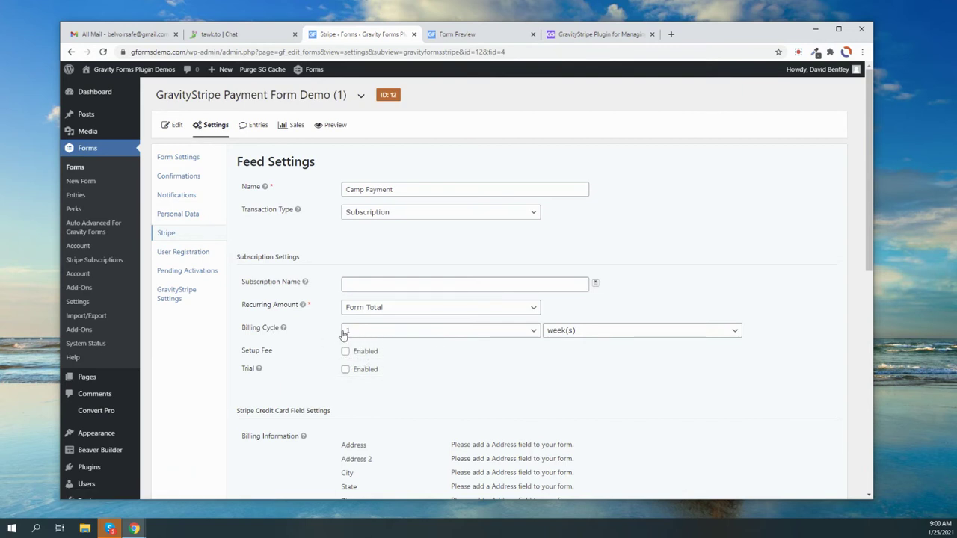
Step: Set the billing cycle interval to 1 week and enable the setup fee
scroll(463, 355, down, 2)
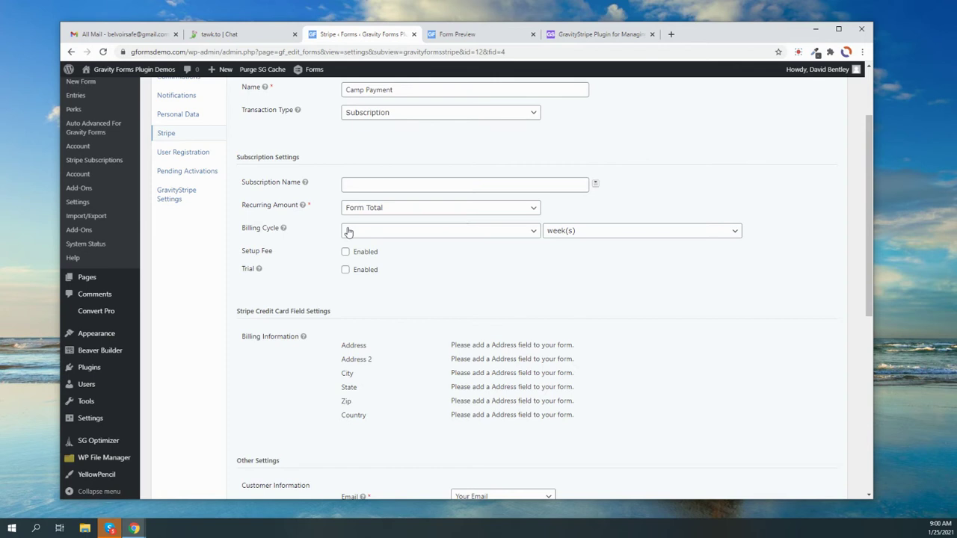
key(1)
click(346, 253)
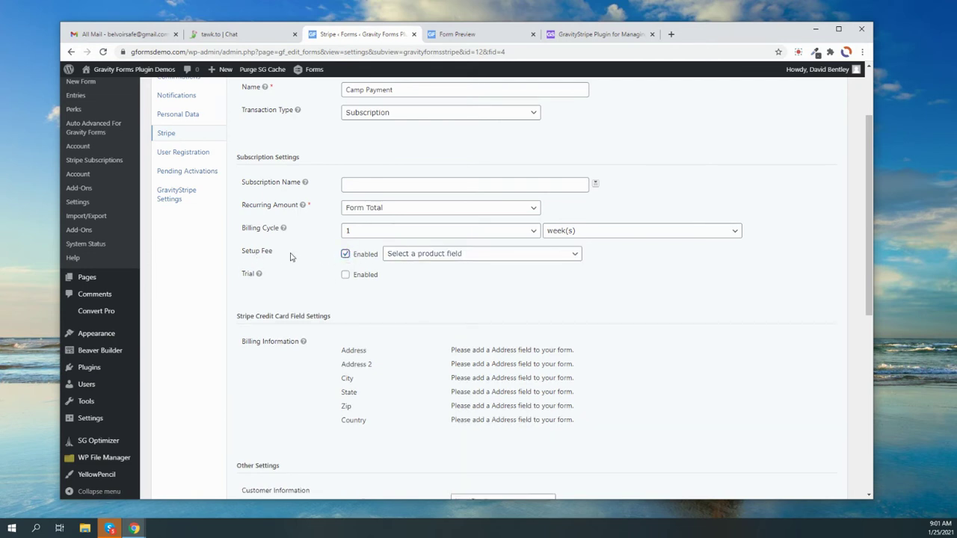
drag(277, 252, 251, 253)
Step: Turn the setup fee back off and review the connected Stripe account
click(346, 254)
scroll(325, 266, down, 2)
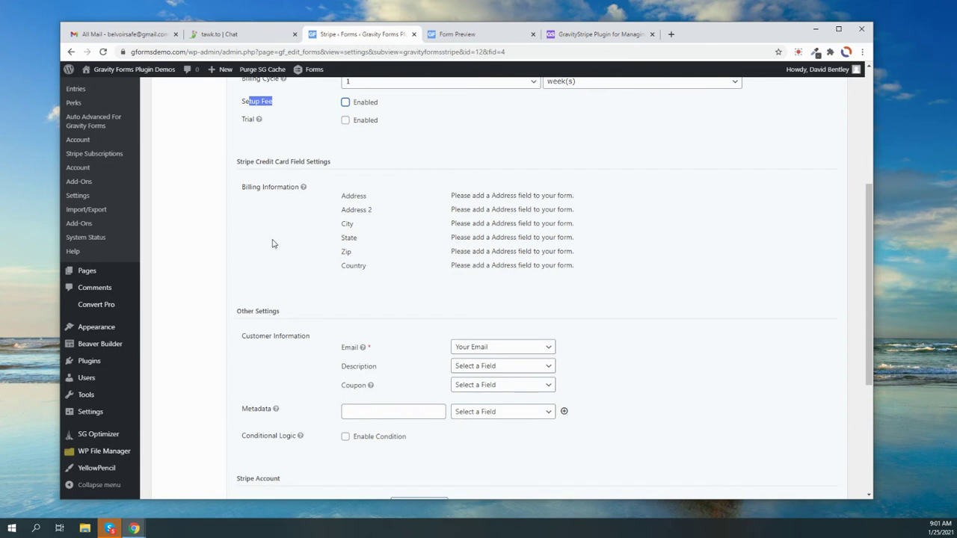
click(262, 238)
drag(273, 101, 233, 101)
scroll(329, 274, down, 3)
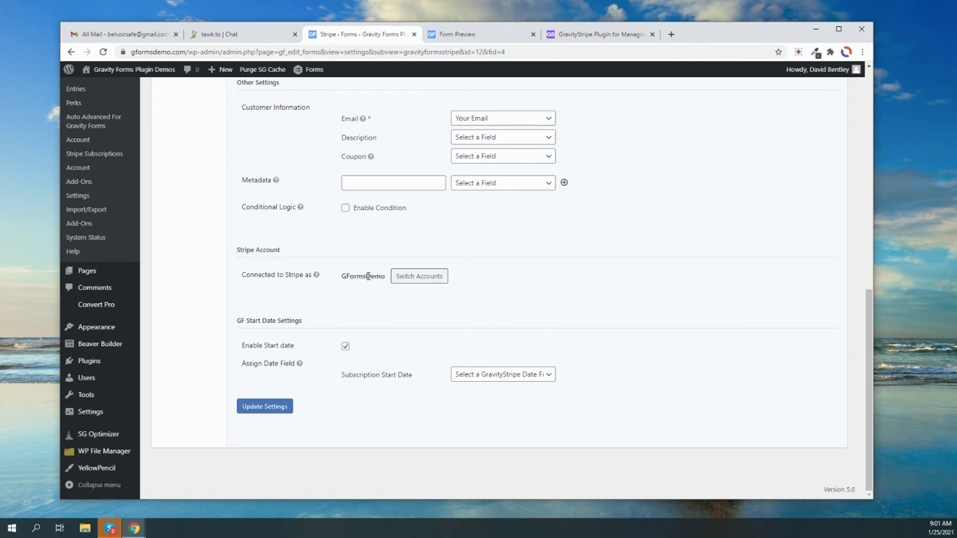
drag(341, 276, 389, 276)
scroll(355, 263, up, 2)
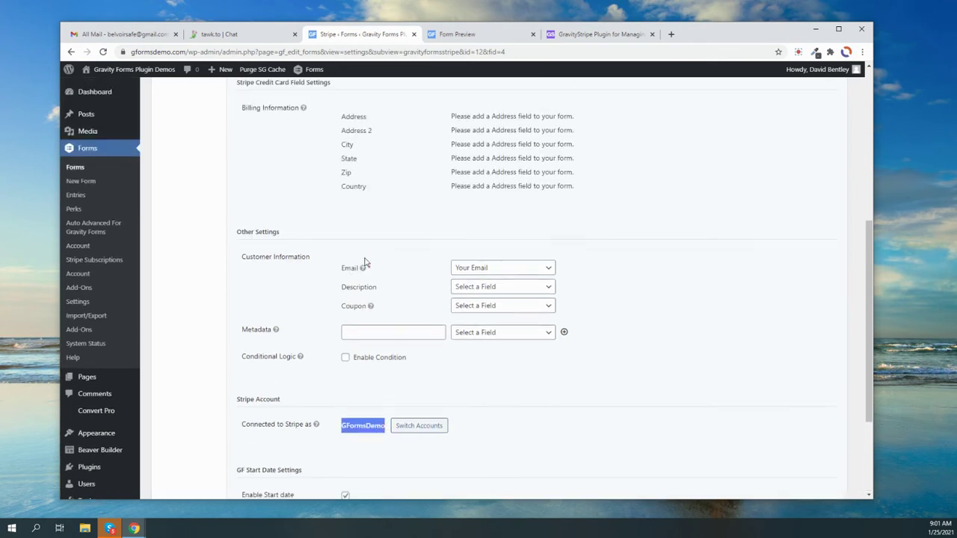
Step: Keep the customer Email mapped to Your Email
click(465, 268)
click(471, 299)
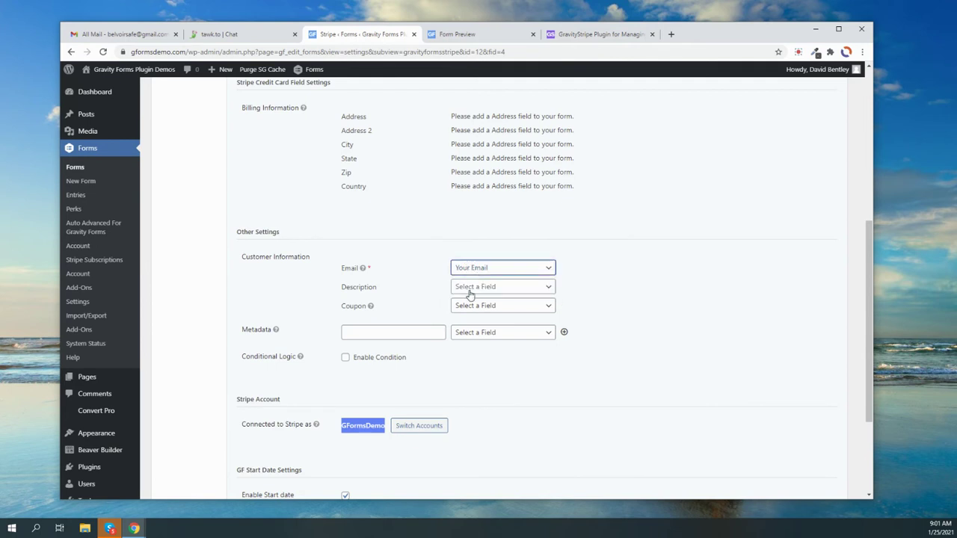
mouse_move(362, 268)
scroll(591, 356, down, 3)
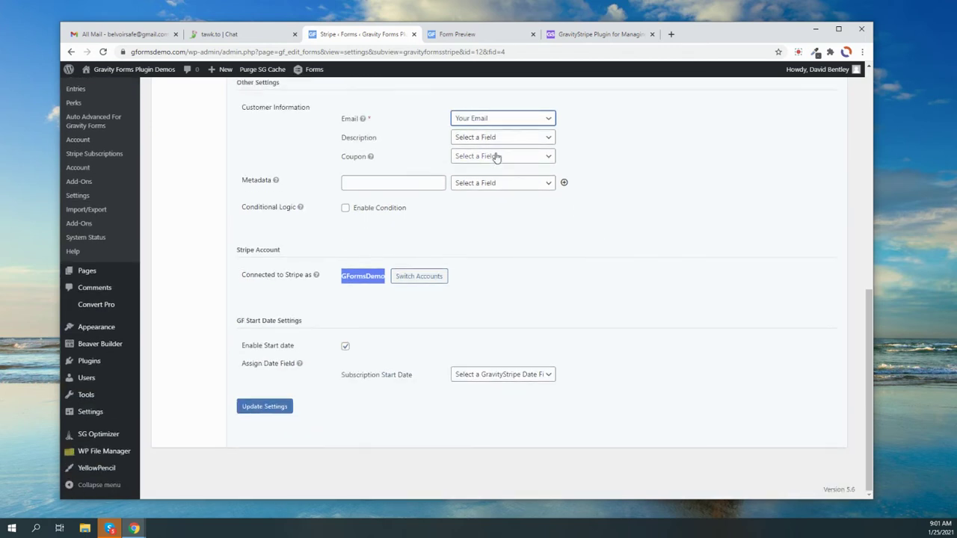
click(519, 119)
click(474, 118)
drag(232, 325, 305, 328)
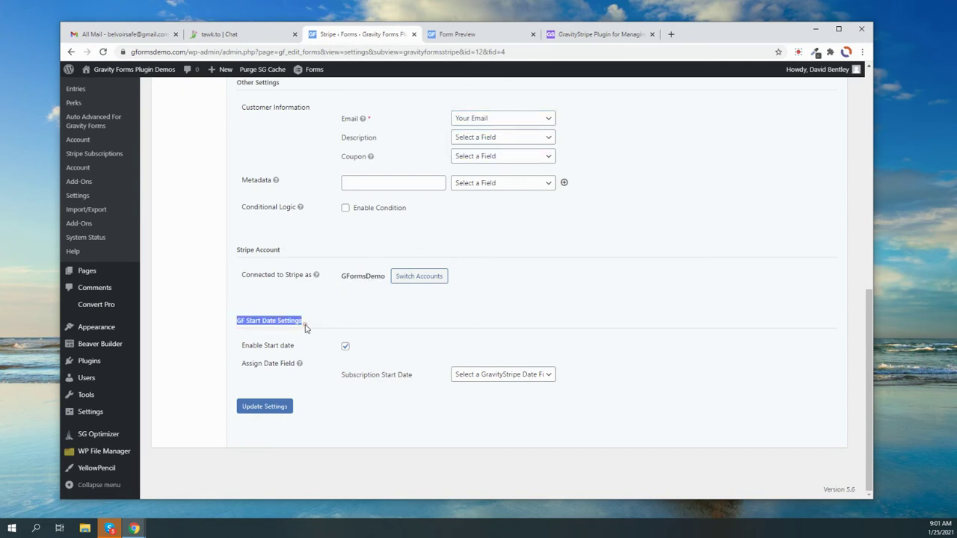
Step: Enable the start date using Summer Camp Start Date and save the Camp Payment feed
click(345, 347)
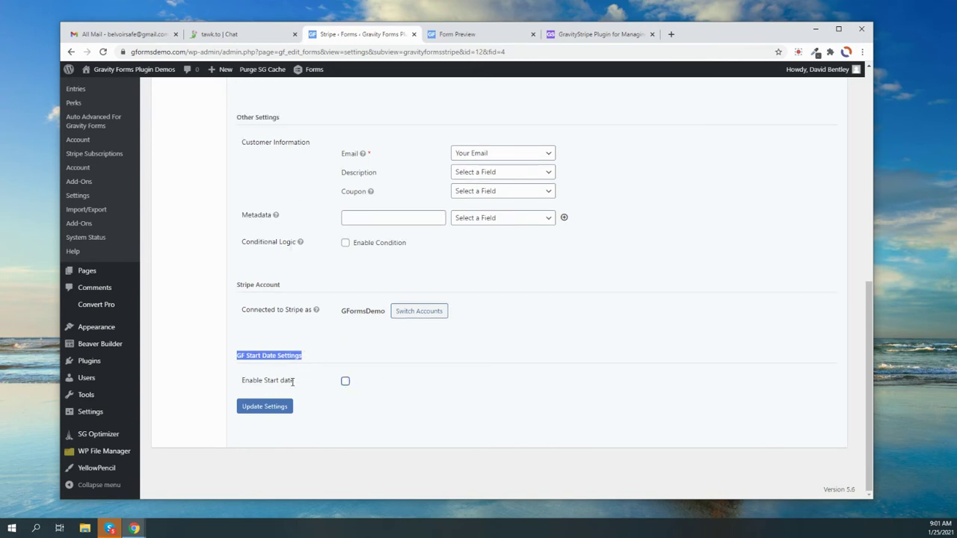
drag(292, 383, 238, 382)
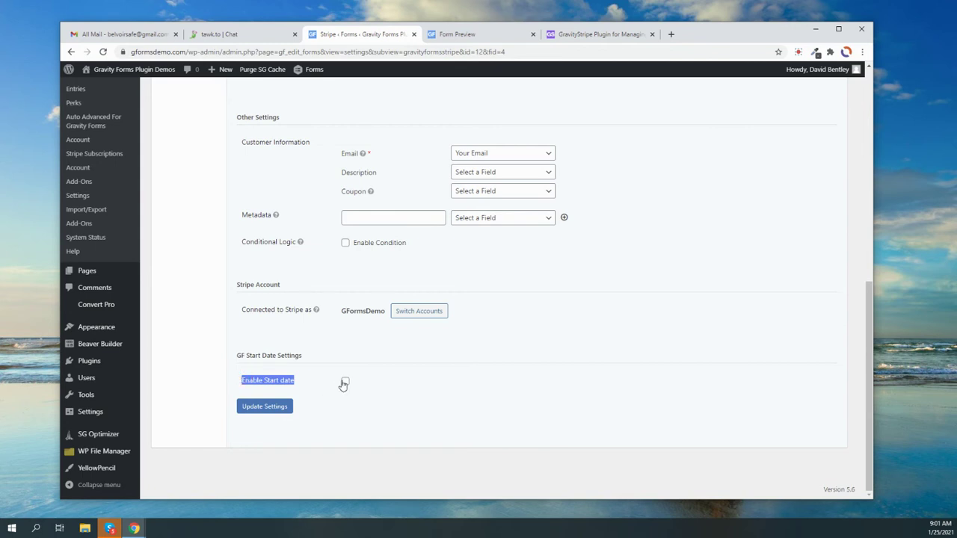
click(345, 382)
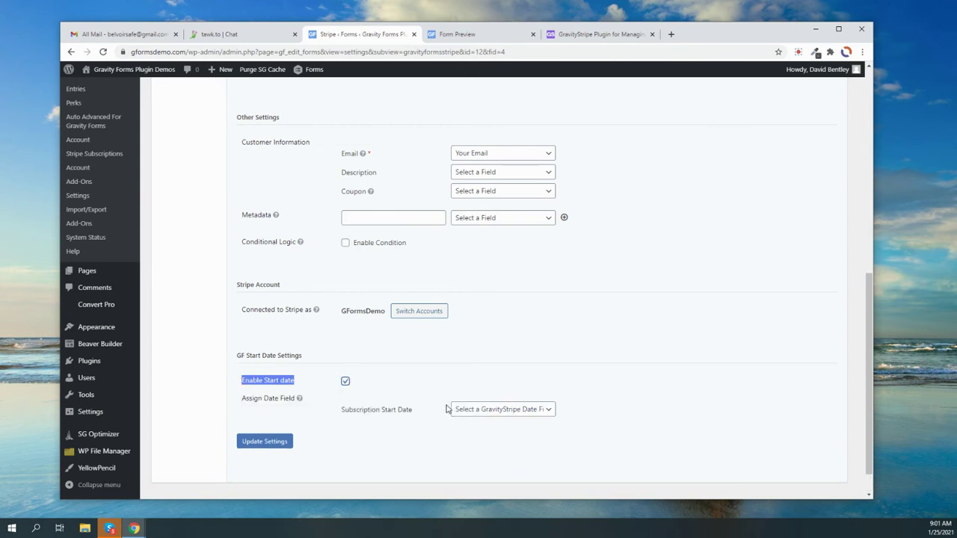
click(502, 410)
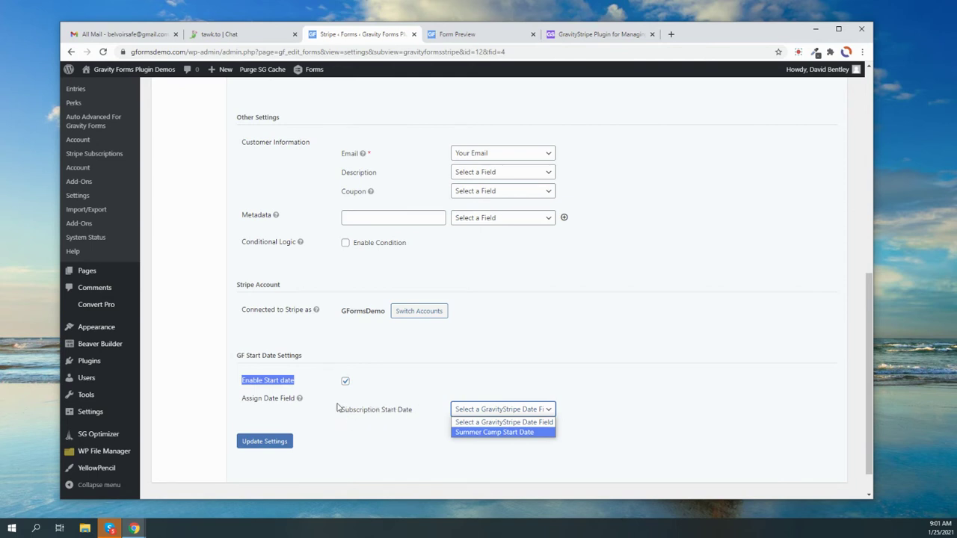
click(479, 434)
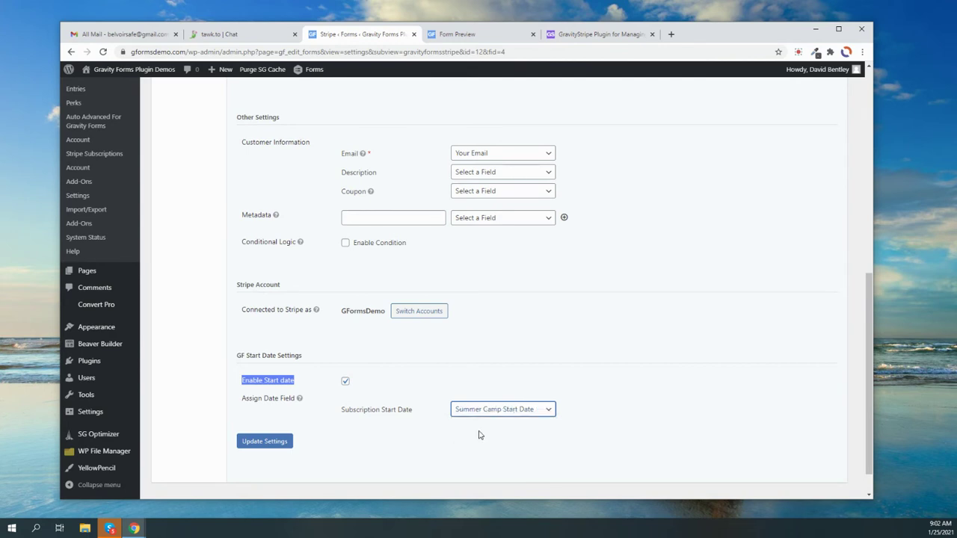
click(247, 442)
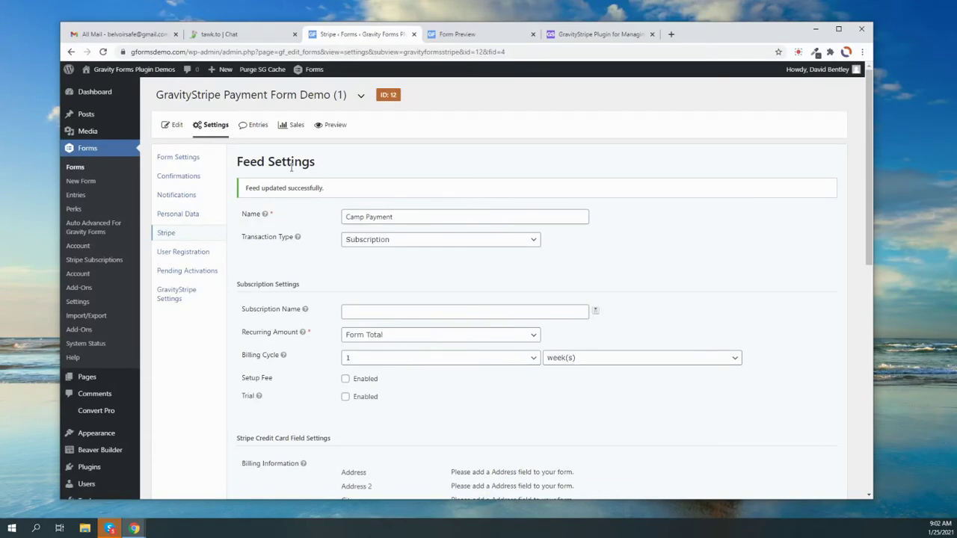
Step: Set GravityStripe Field Type to Both with After x Number of Payments ending, and save
click(184, 292)
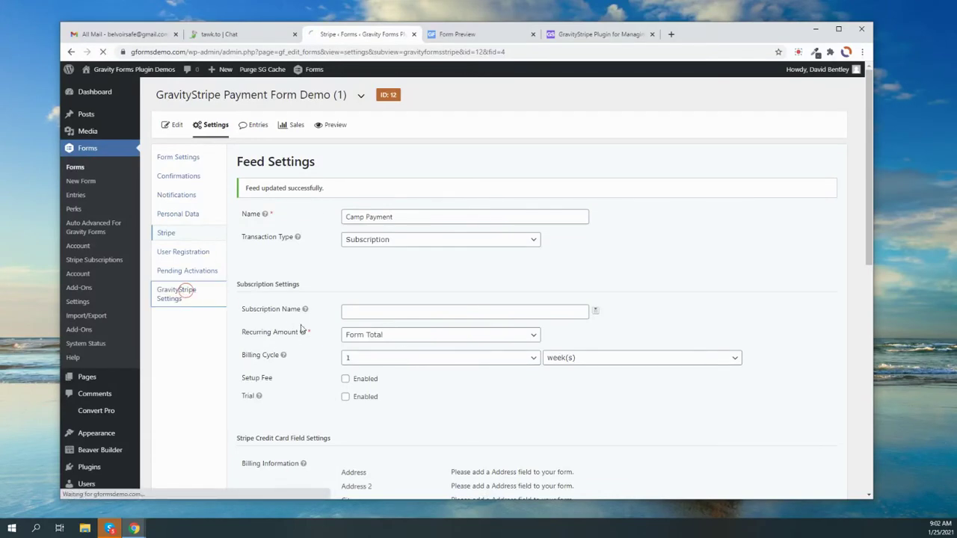
scroll(566, 247, down, 3)
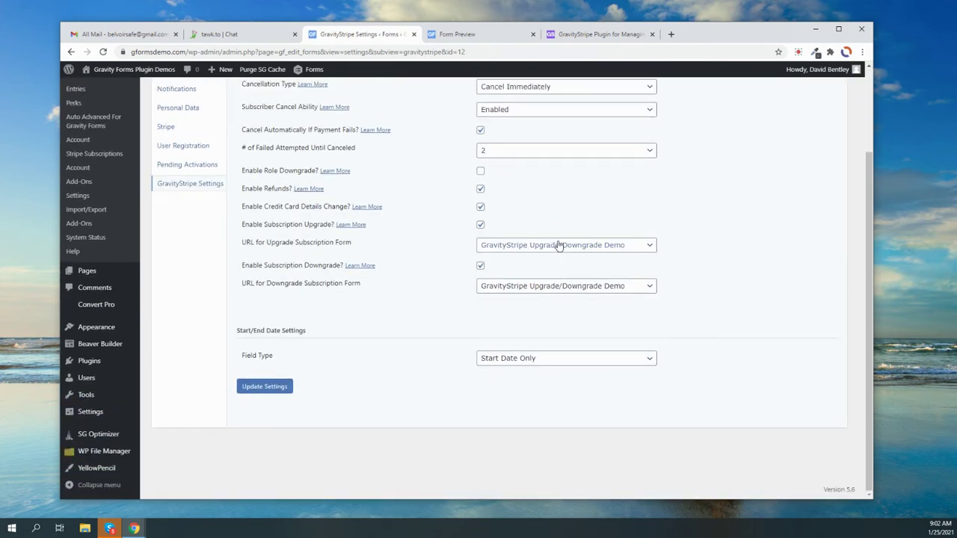
click(574, 360)
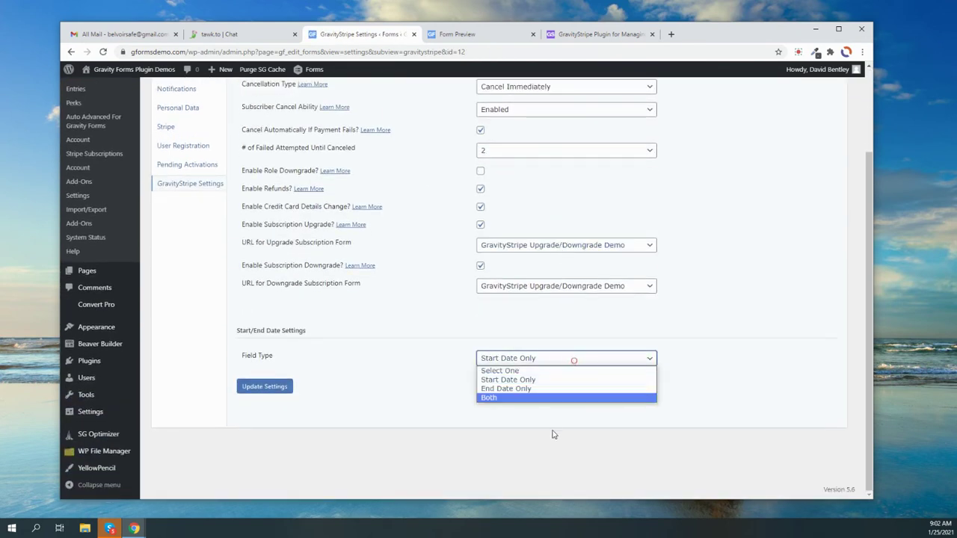
click(492, 398)
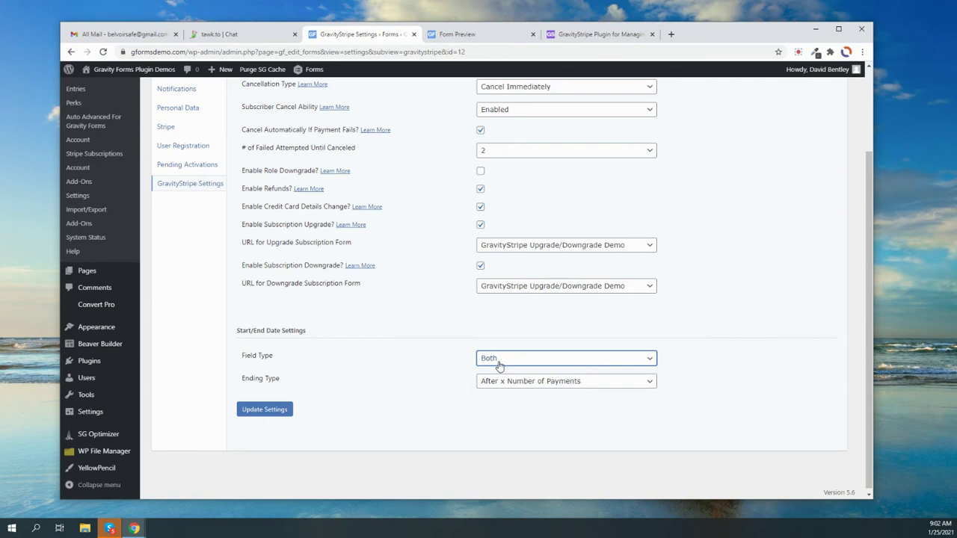
click(526, 386)
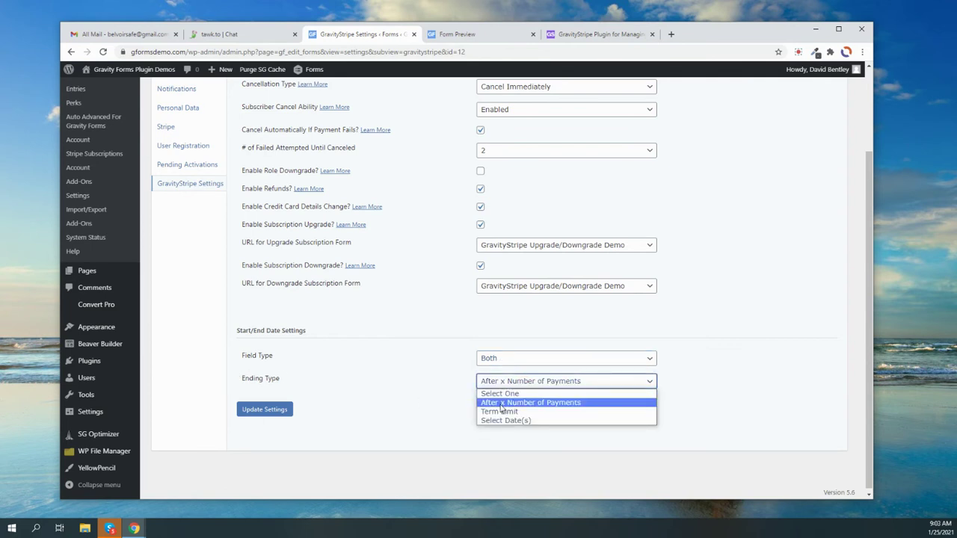
click(570, 404)
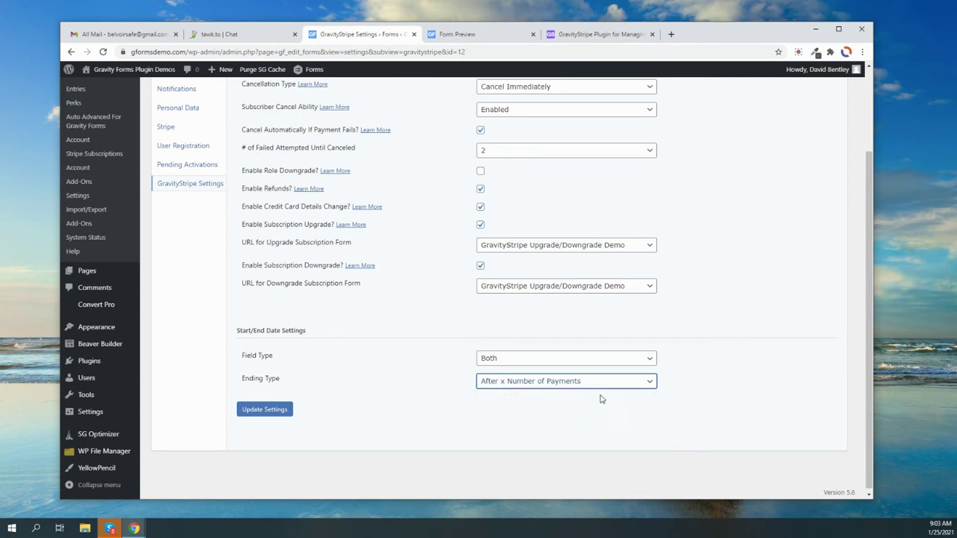
click(265, 410)
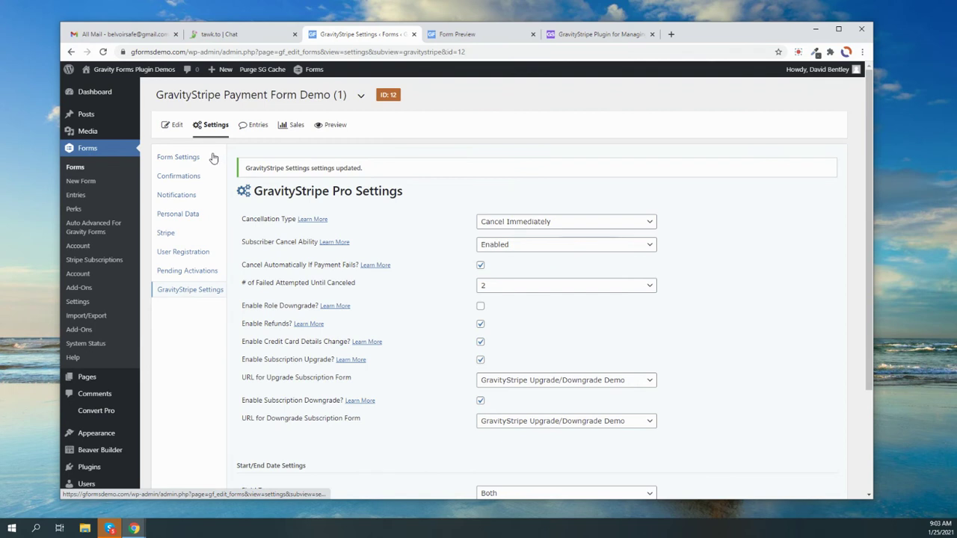
click(165, 237)
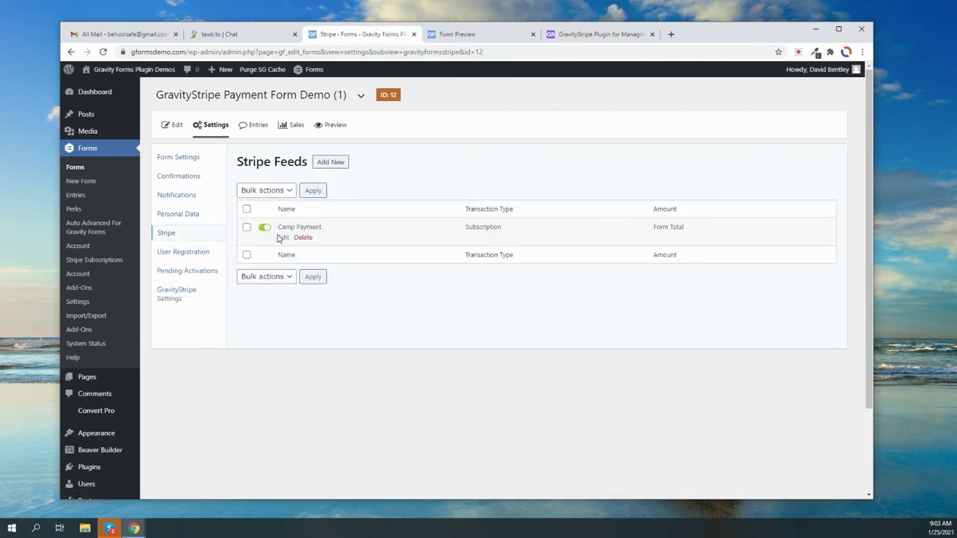
Step: Enable the Camp Payment feed's subscription end date after 2 payments and save the feed
click(281, 237)
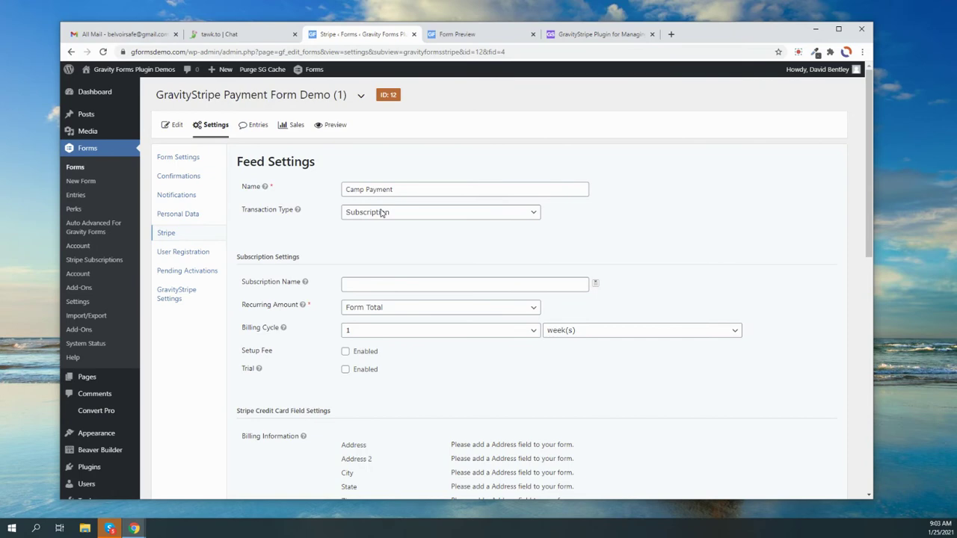
scroll(381, 212, down, 10)
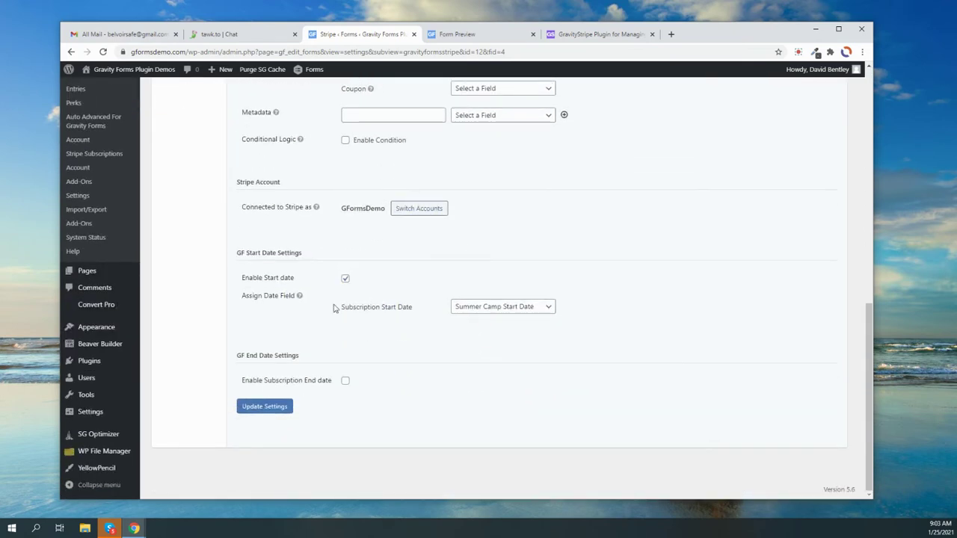
drag(234, 359, 299, 361)
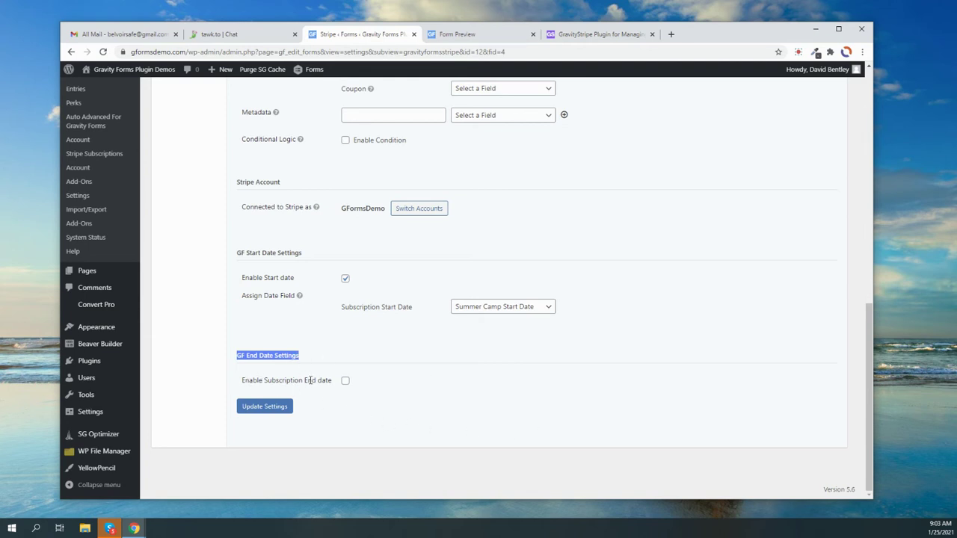
click(345, 381)
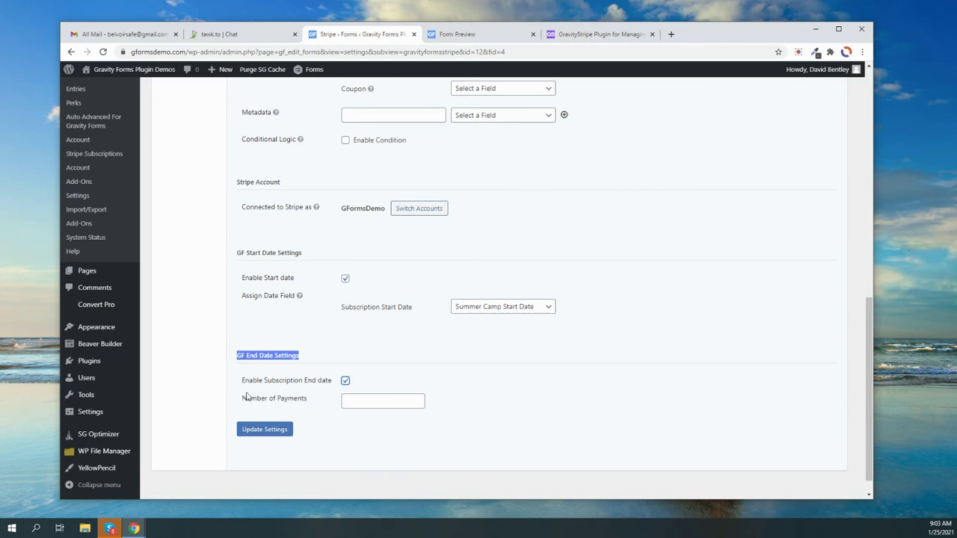
click(348, 400)
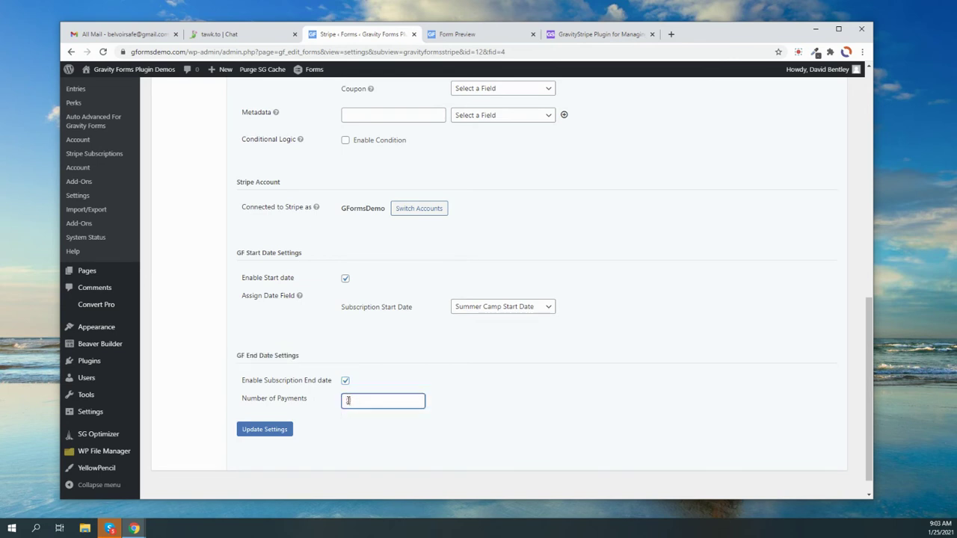
text(2)
click(454, 426)
click(269, 429)
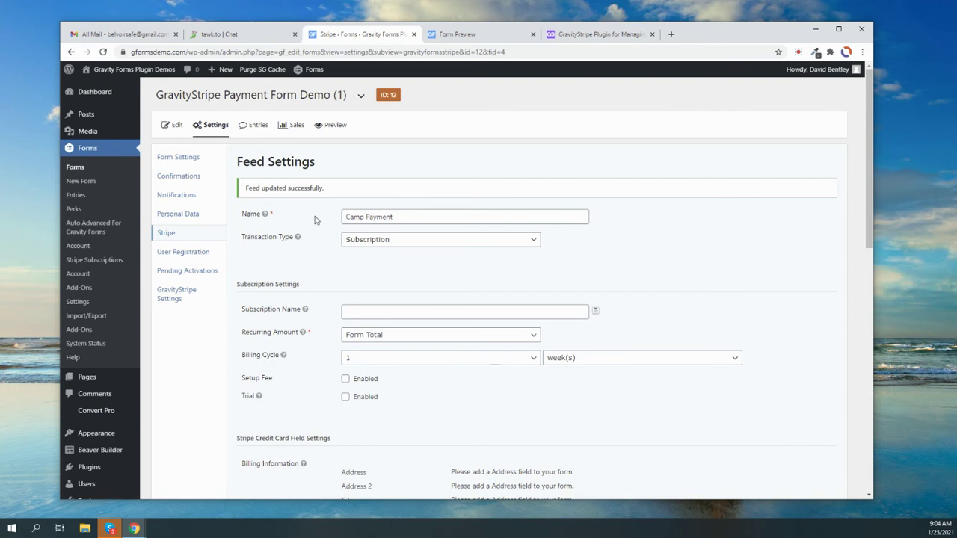
click(337, 125)
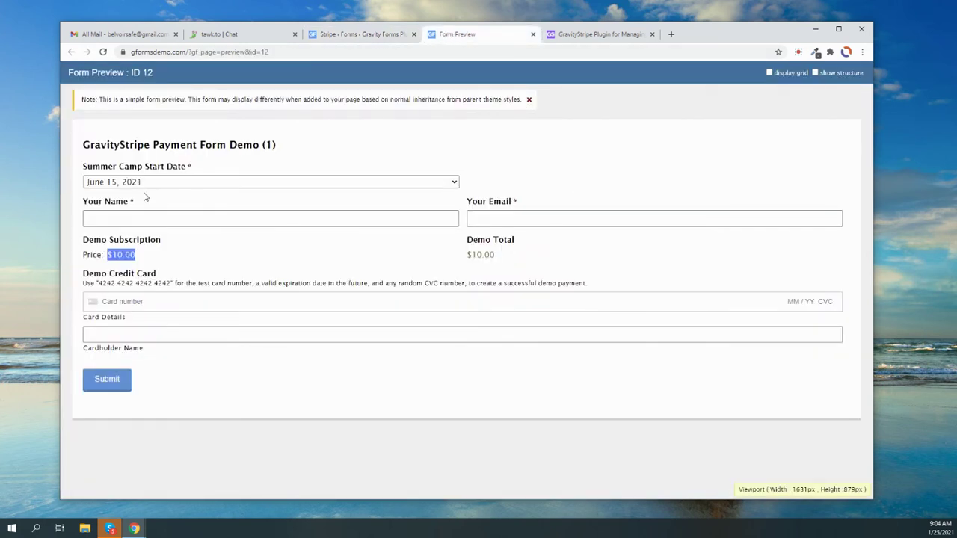
click(139, 182)
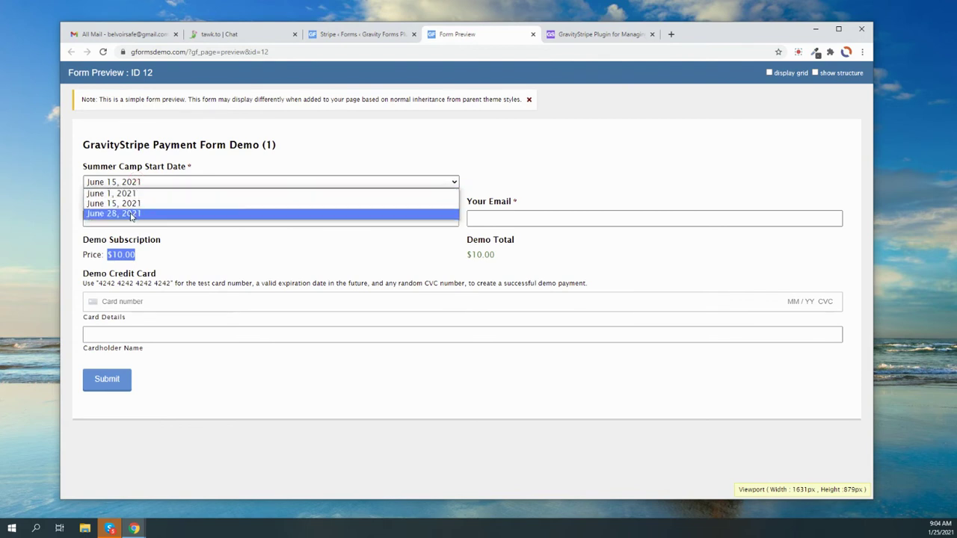
click(363, 33)
scroll(419, 239, down, 1)
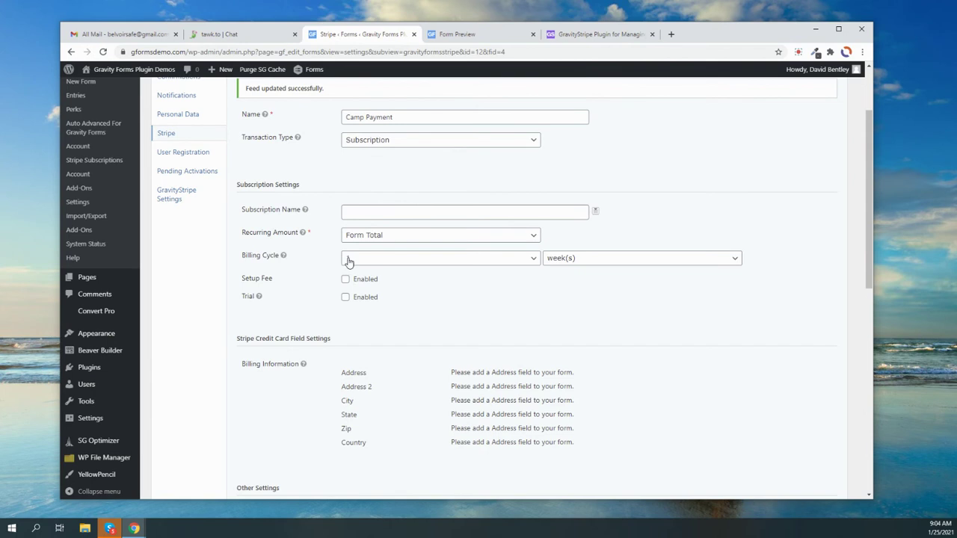
Step: Re-save the Stripe feed with Summer Camp Start Date as the start field and 2 payments
scroll(329, 259, down, 4)
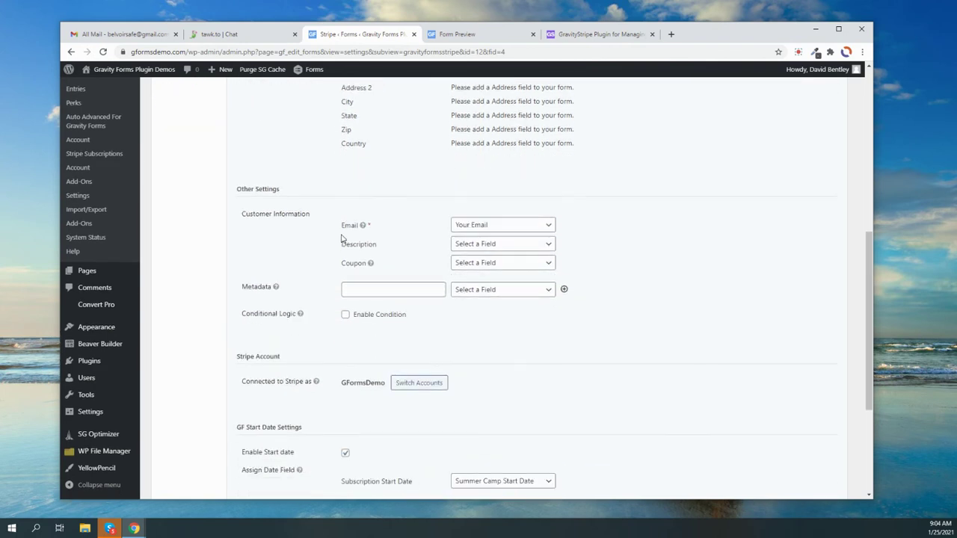
scroll(335, 219, down, 3)
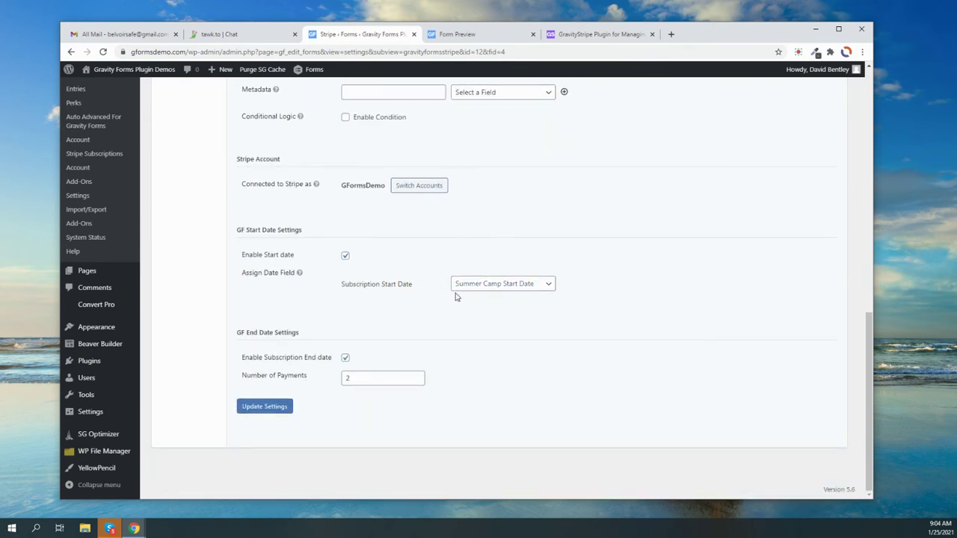
click(528, 284)
click(493, 308)
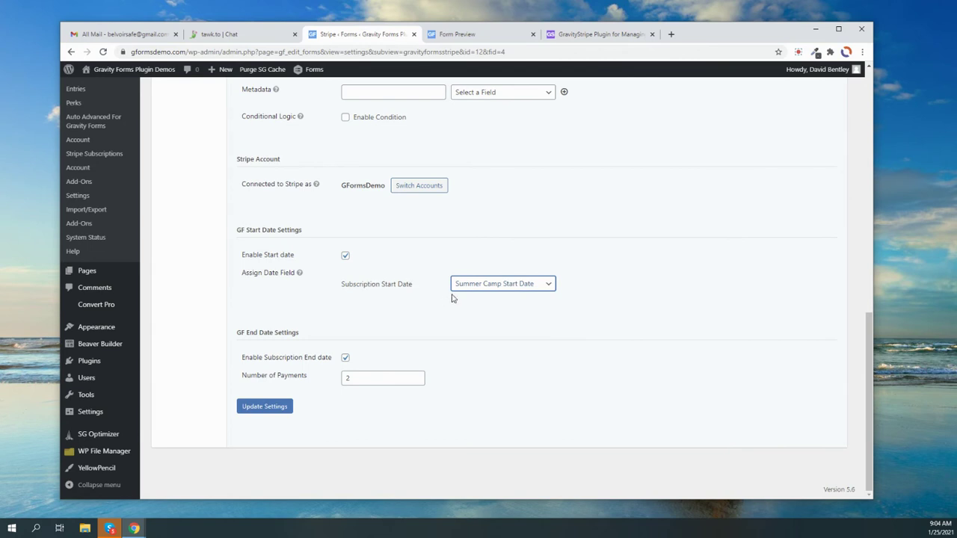
drag(243, 376, 303, 373)
double_click(349, 377)
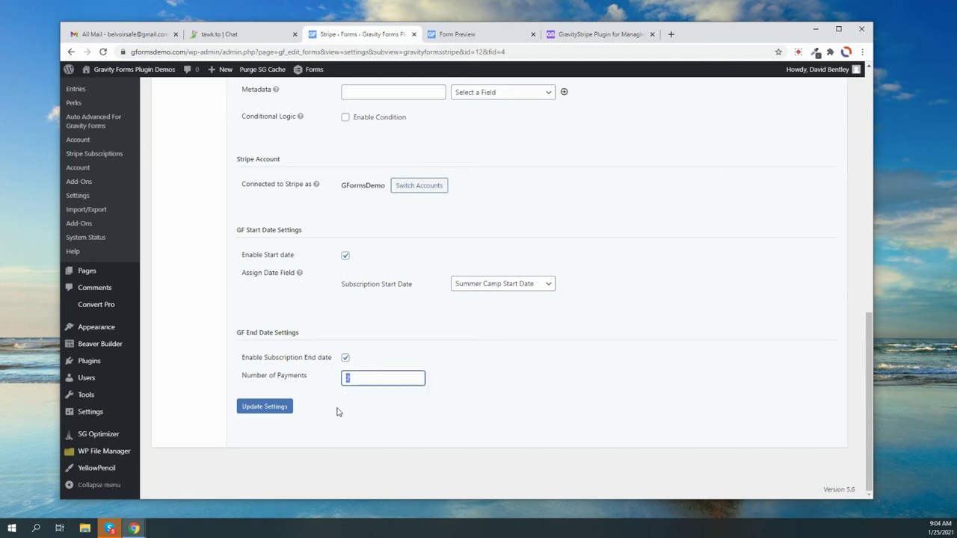
click(290, 412)
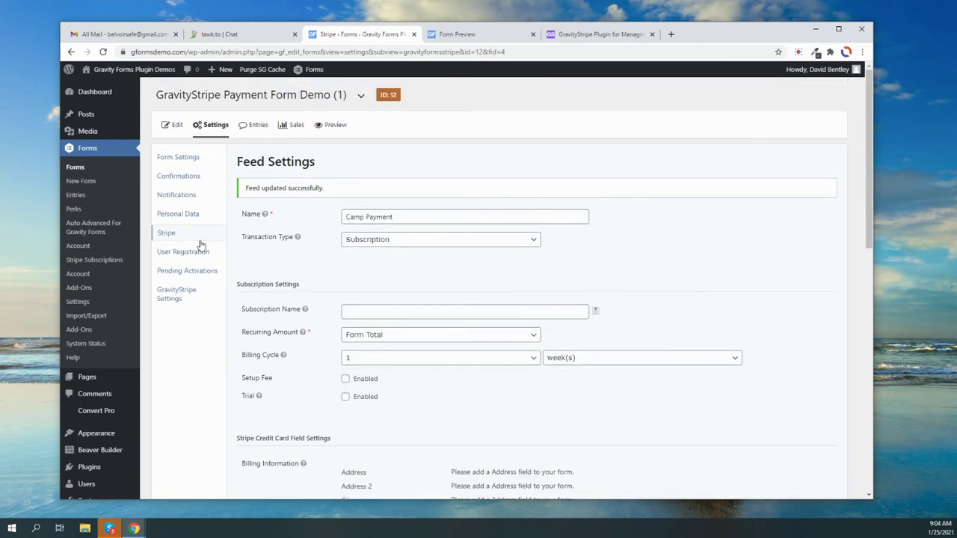
click(183, 291)
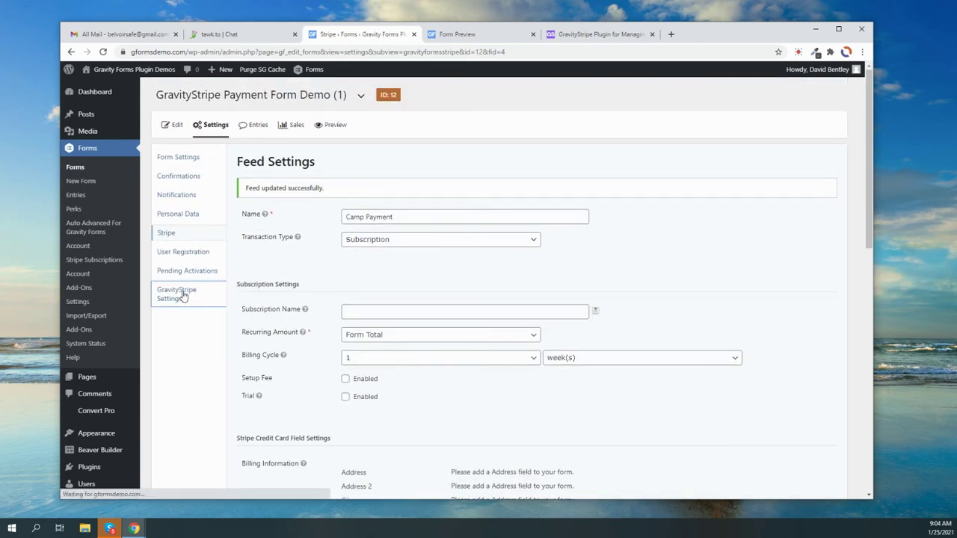
Step: Set the GravityStripe Ending Type to Term Limit and save the settings
scroll(470, 321, down, 3)
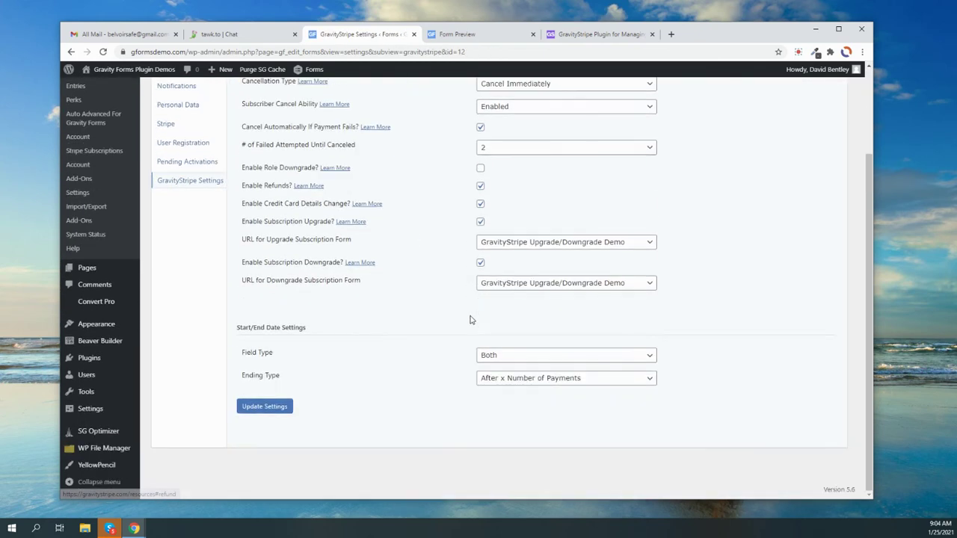
click(589, 384)
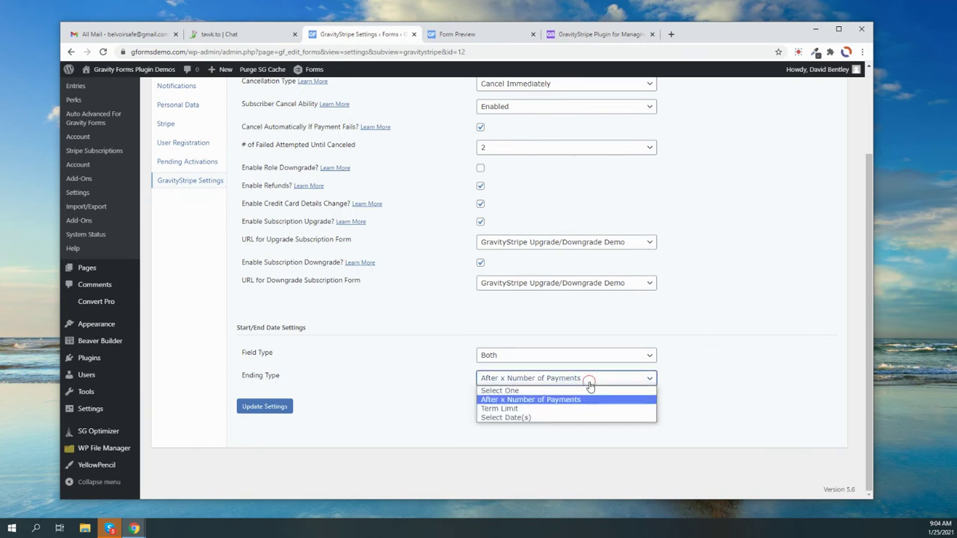
click(510, 410)
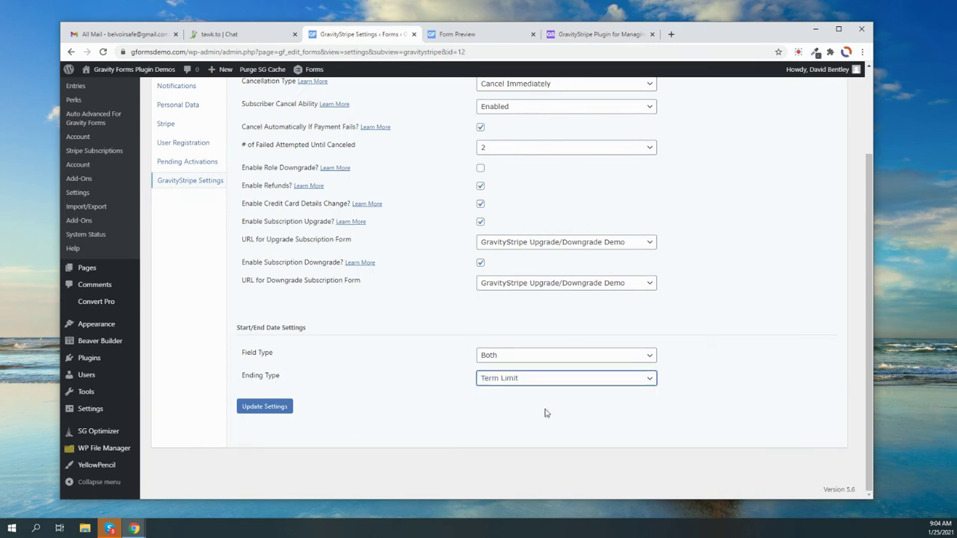
click(266, 408)
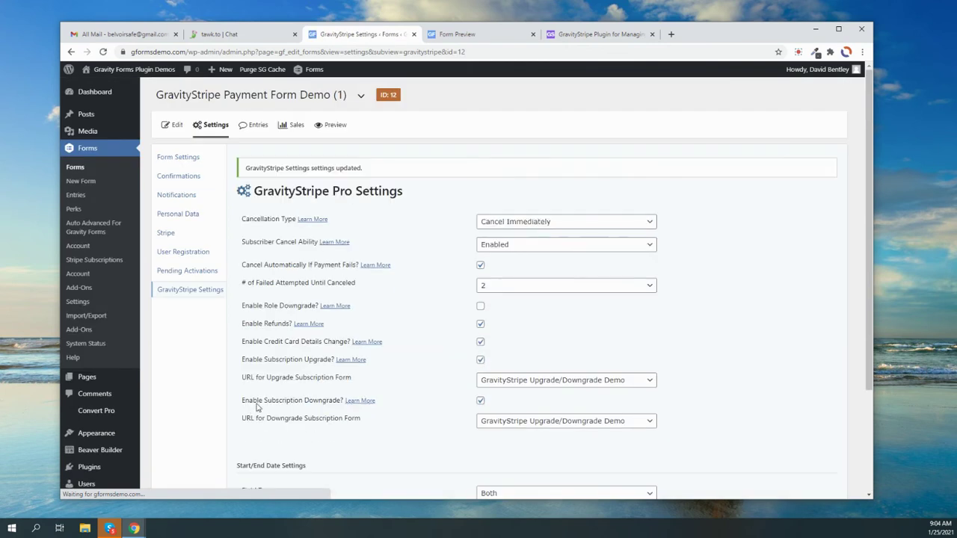
Step: Set the Camp Payment feed's end date duration to 2 week(s) and save it
click(166, 232)
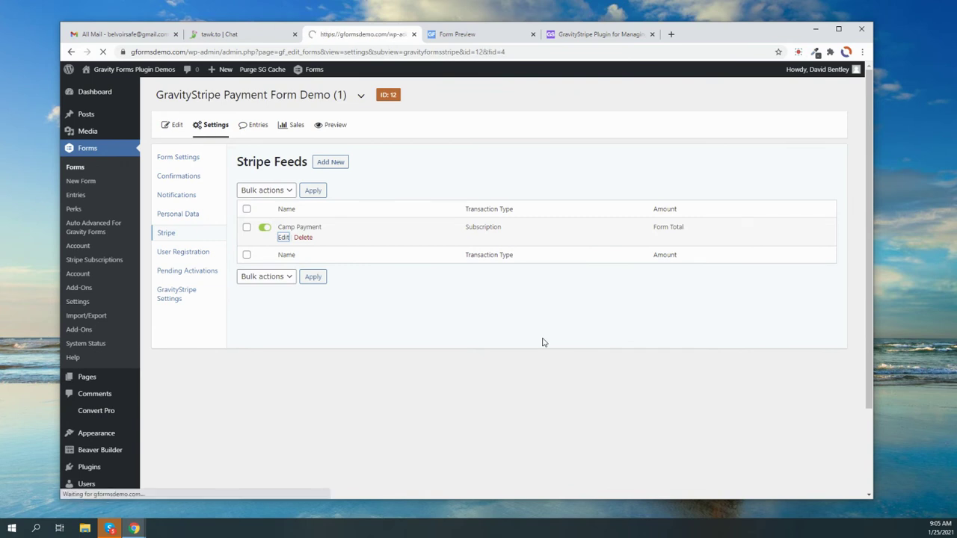
scroll(542, 341, down, 10)
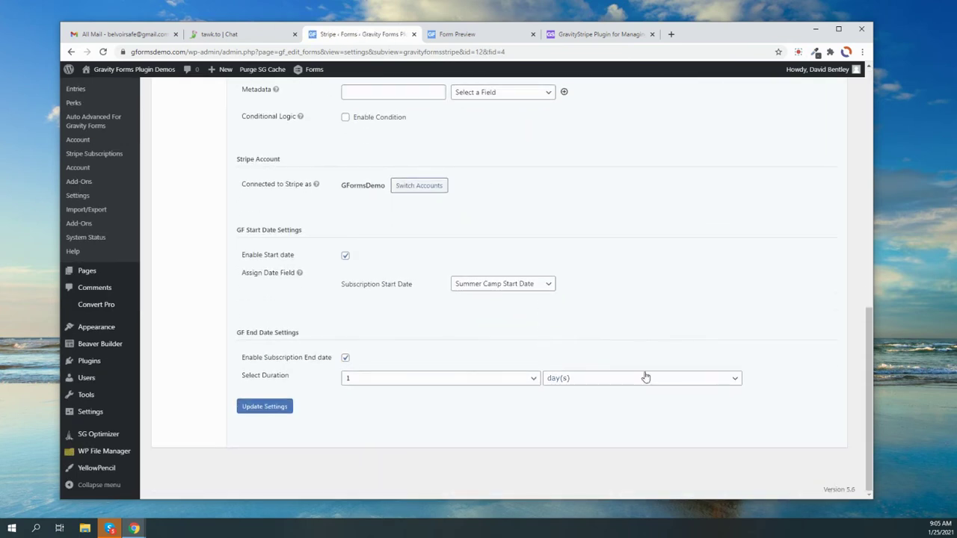
drag(249, 376, 293, 375)
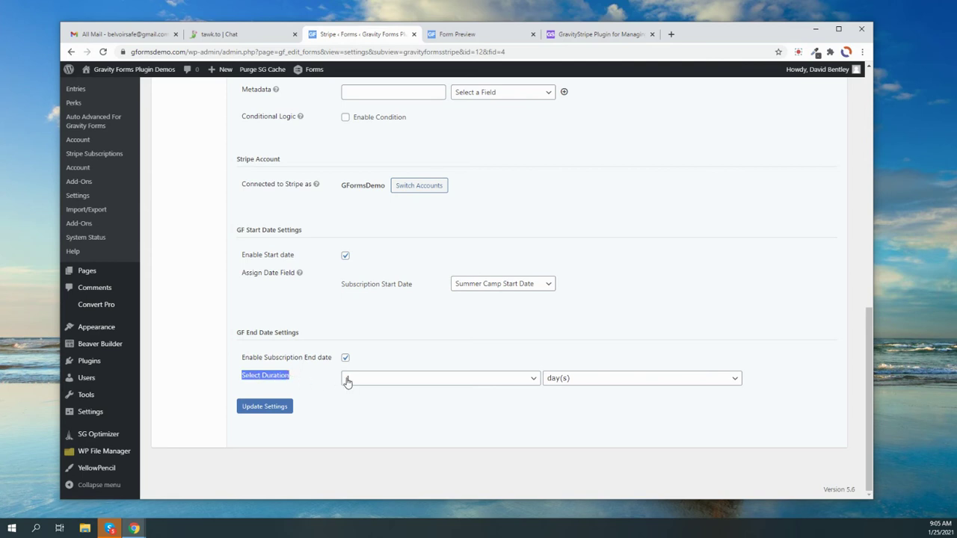
click(482, 381)
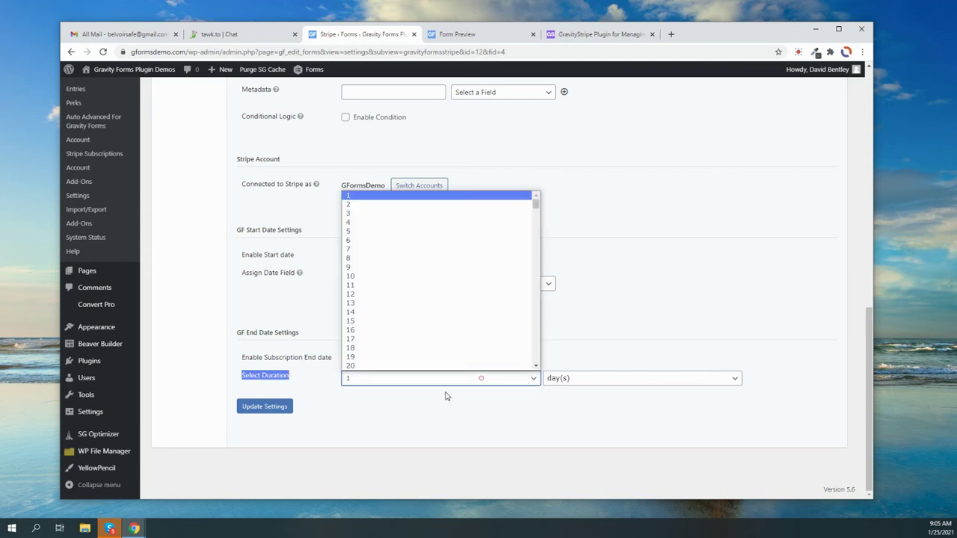
click(396, 205)
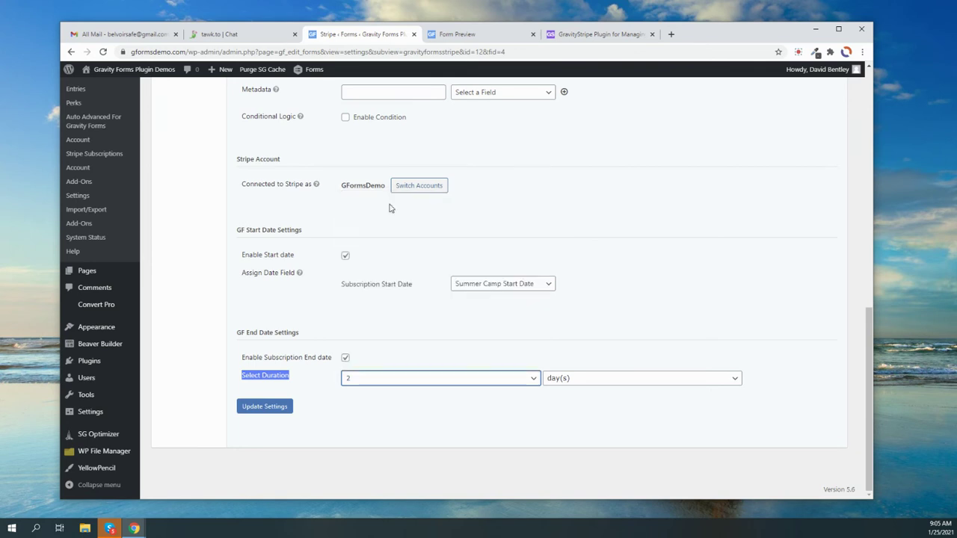
click(609, 377)
click(612, 402)
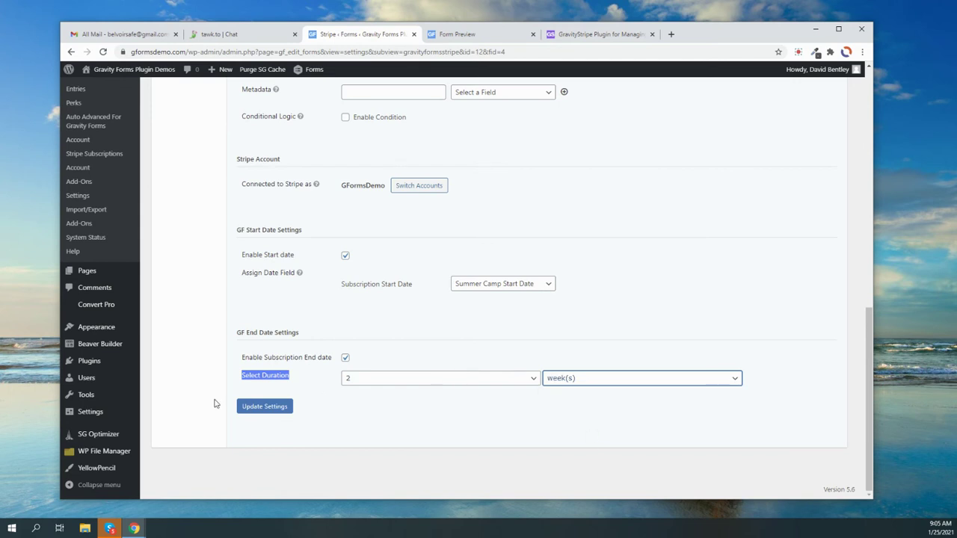
click(276, 407)
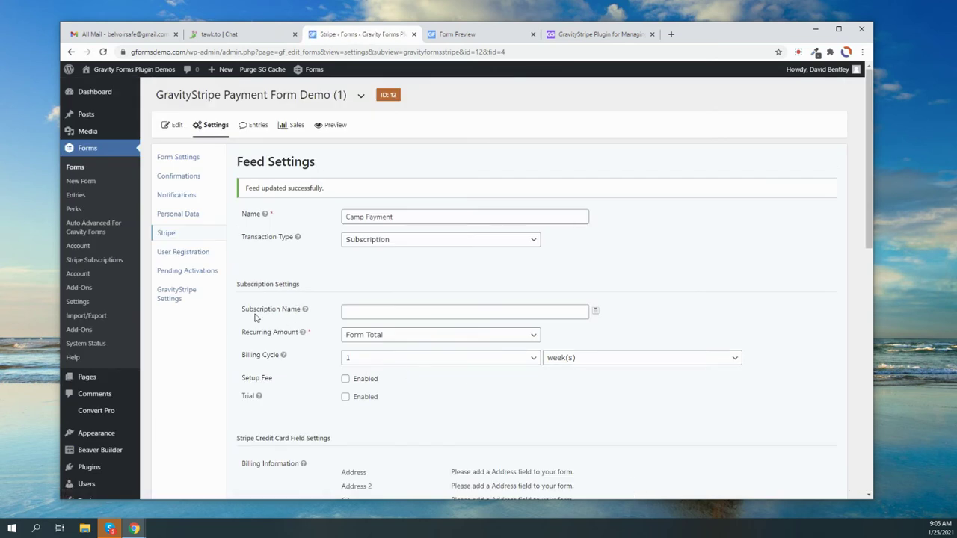
Step: Switch the form's GravityStripe Ending Type to Select Date(s) and save
click(172, 299)
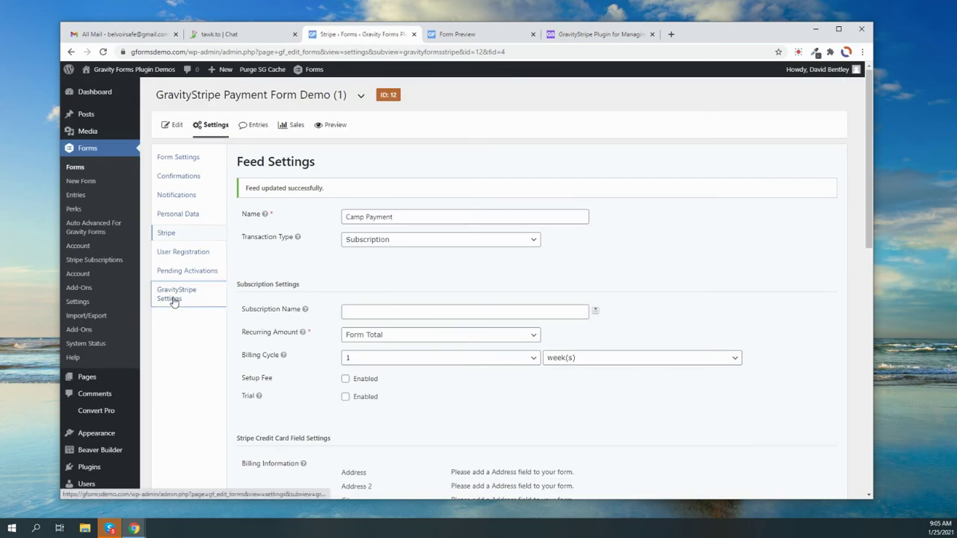
scroll(260, 271, down, 3)
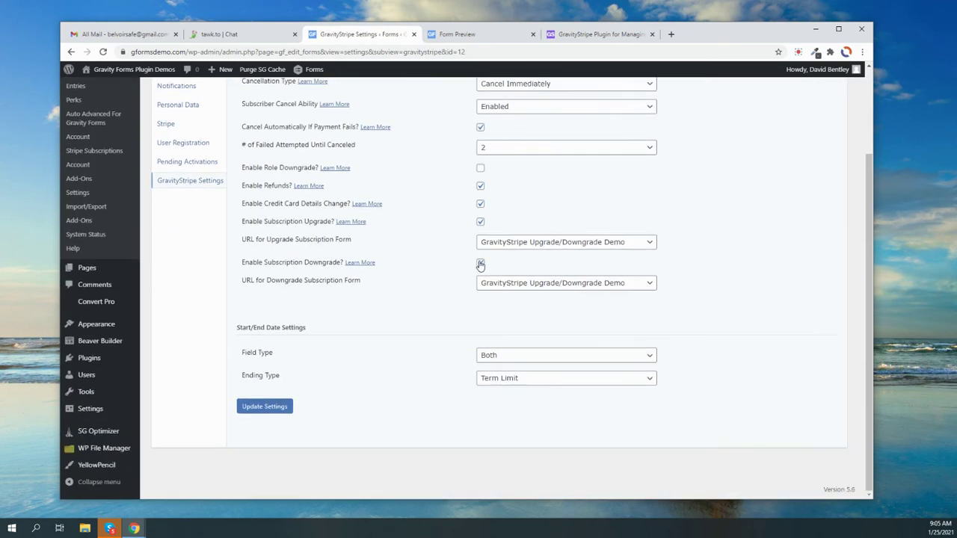
click(496, 379)
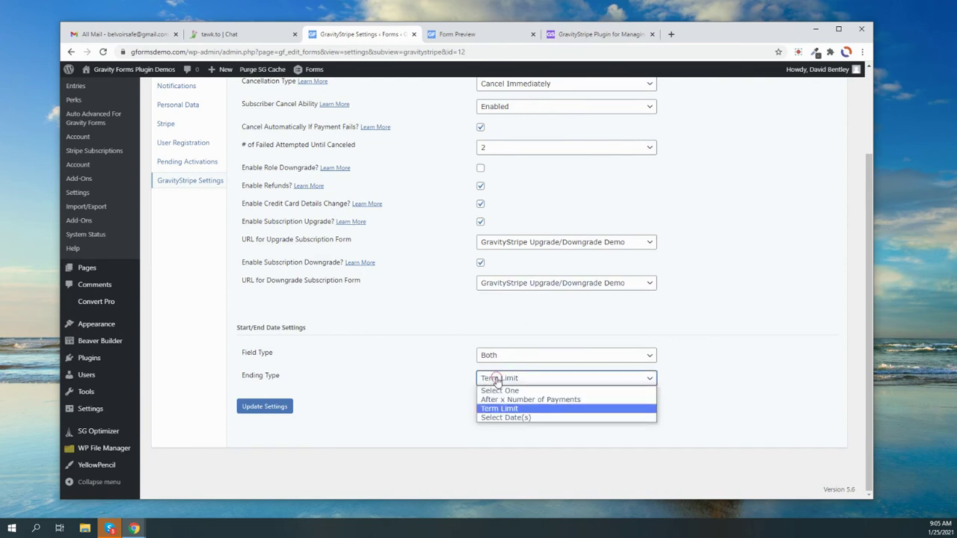
click(506, 418)
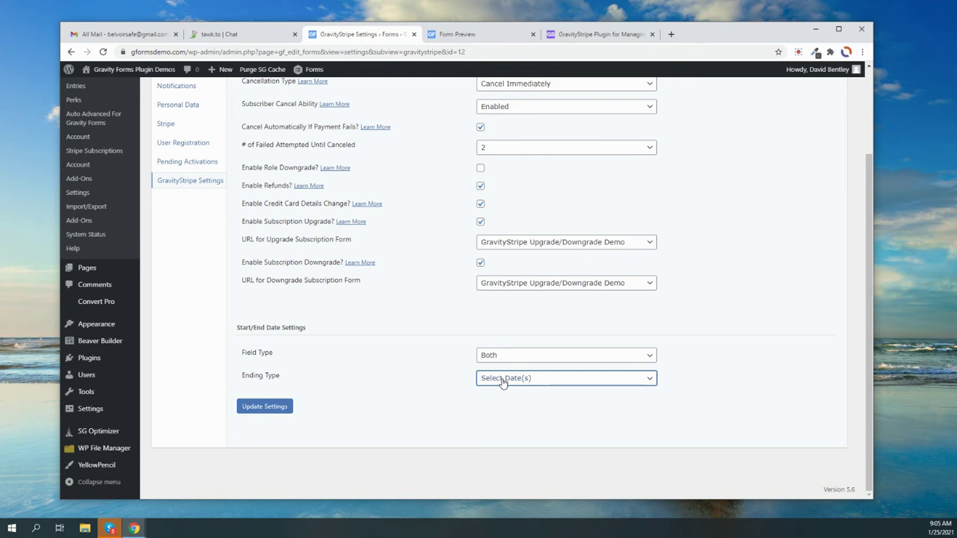
click(266, 408)
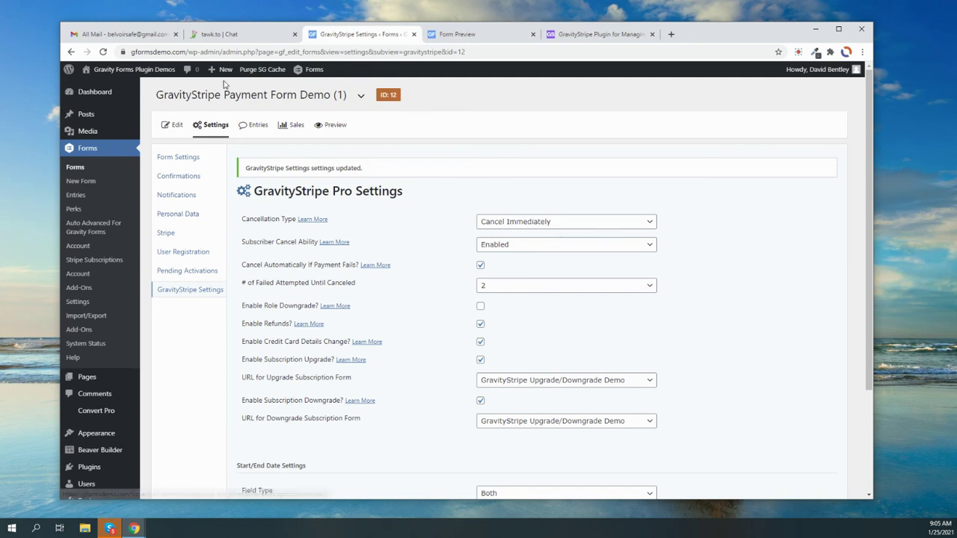
Step: Add a GravityStripe Date field to the form below Summer Camp Start Date
click(174, 127)
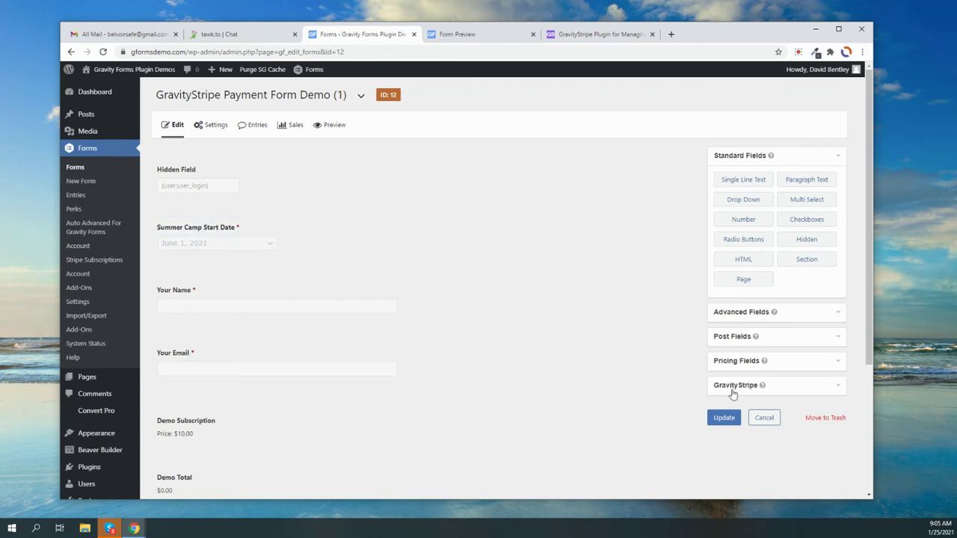
click(790, 386)
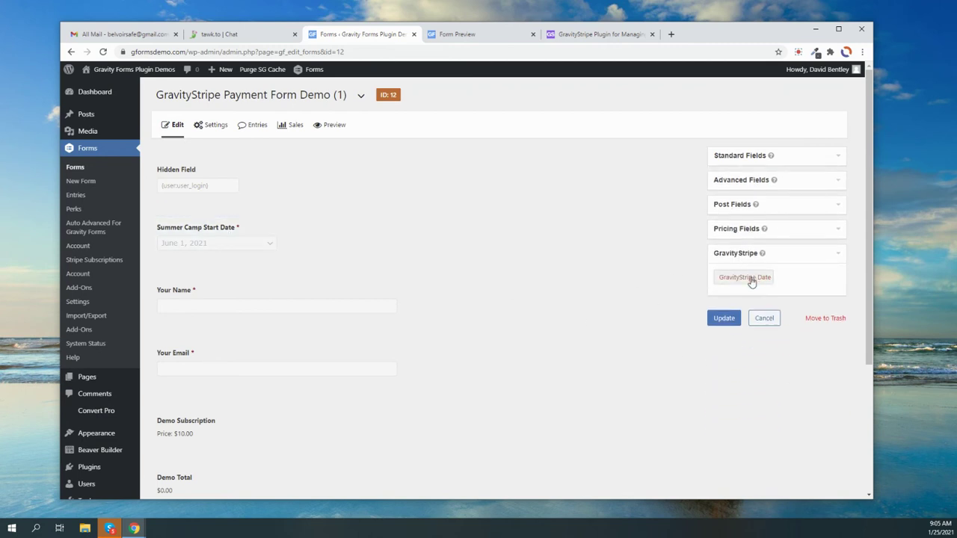
drag(752, 282, 219, 275)
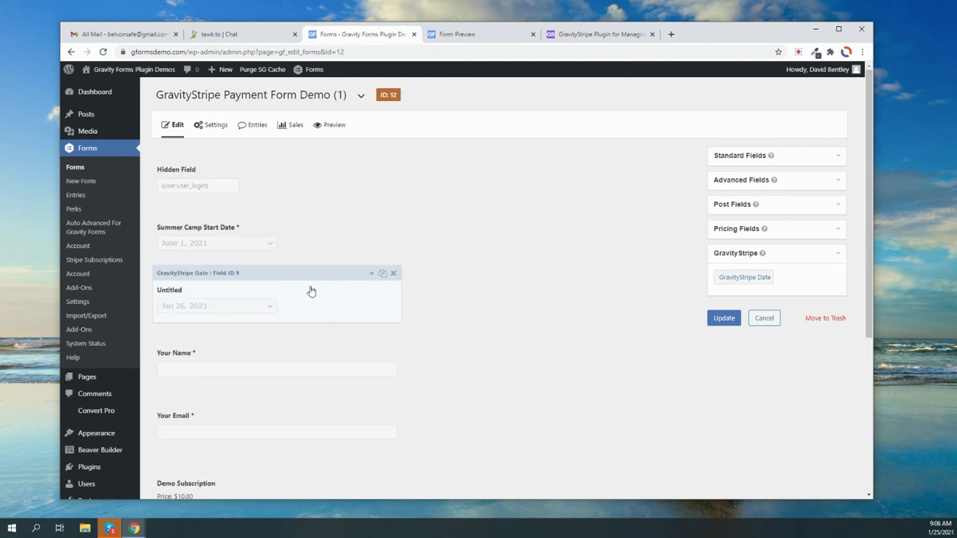
click(310, 291)
Step: Compare the Summer Camp Start Date settings with the new Untitled date field's settings
scroll(261, 247, down, 4)
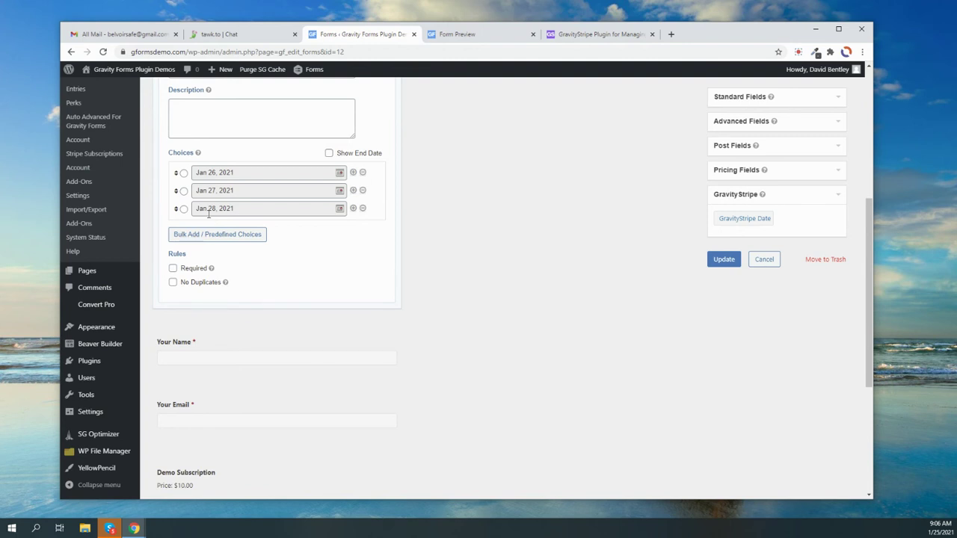
scroll(490, 321, down, 3)
scroll(508, 271, up, 8)
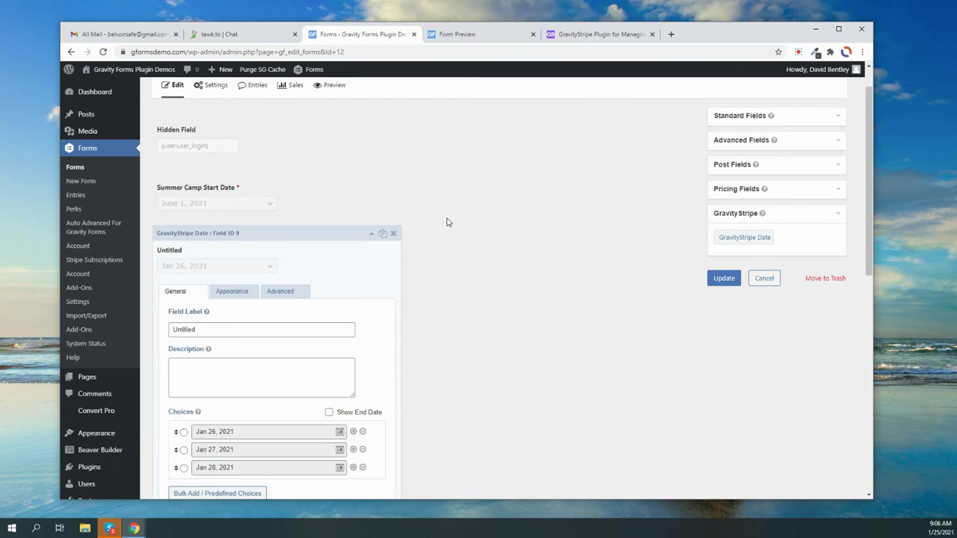
click(327, 240)
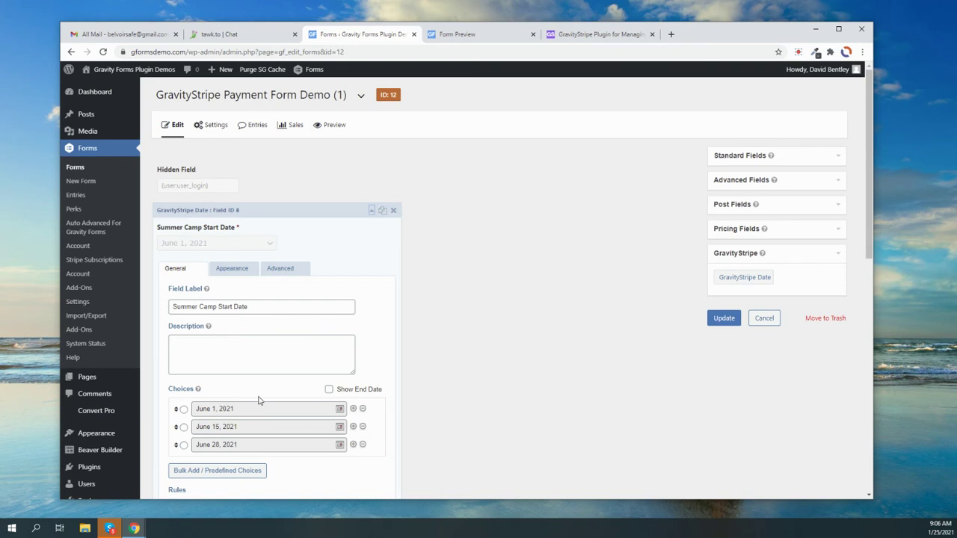
click(371, 211)
scroll(451, 279, down, 2)
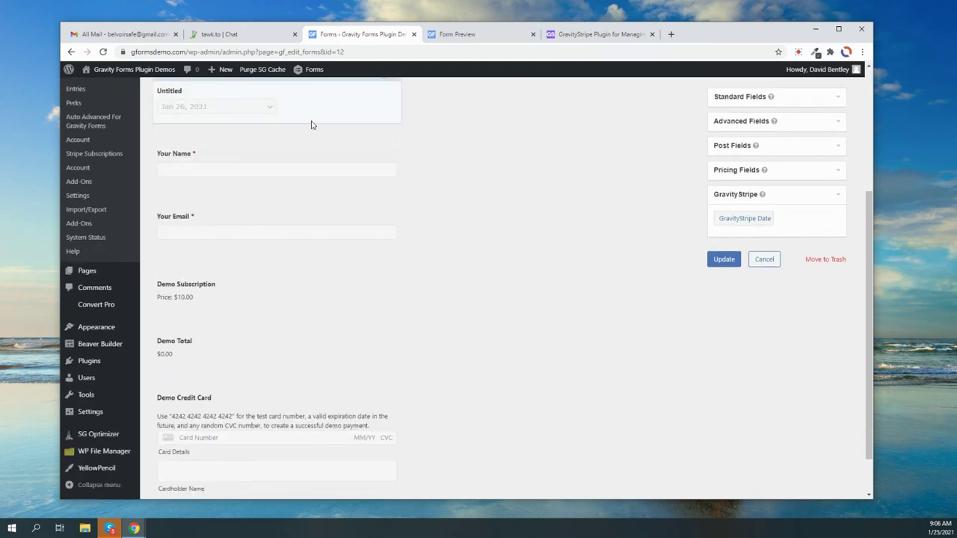
scroll(314, 162, up, 1)
click(302, 200)
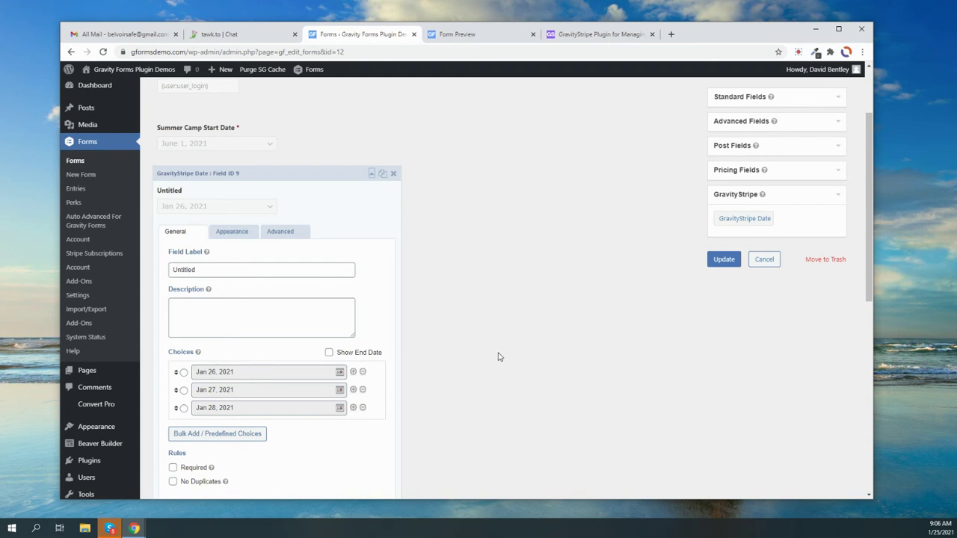
scroll(499, 357, up, 2)
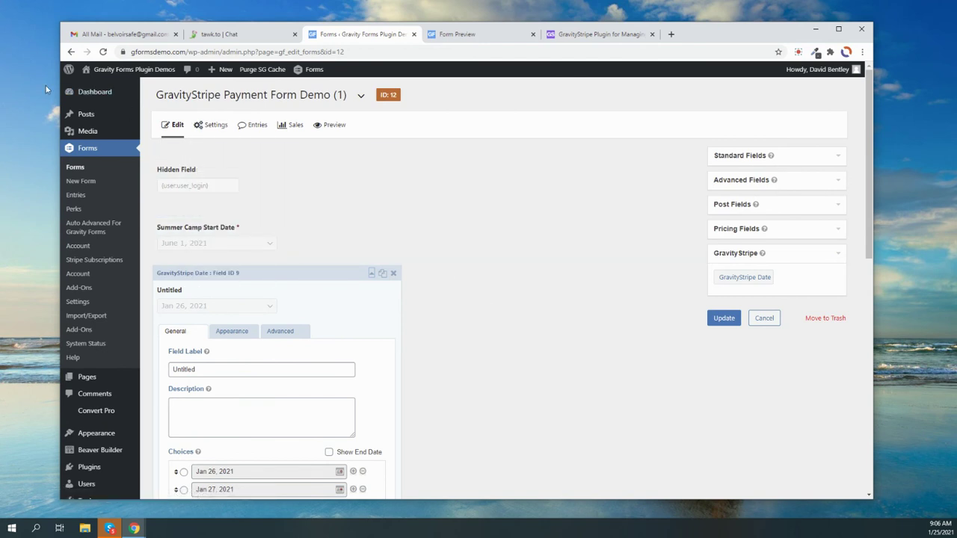
mouse_move(201, 125)
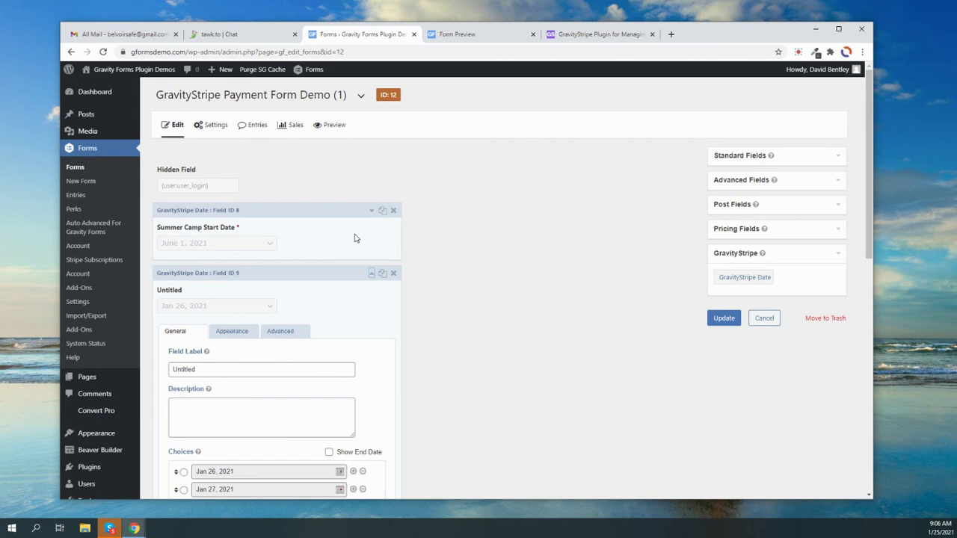
Step: Delete the Summer Camp Start Date field, set the Untitled date field to Hidden, and save
click(394, 212)
click(513, 117)
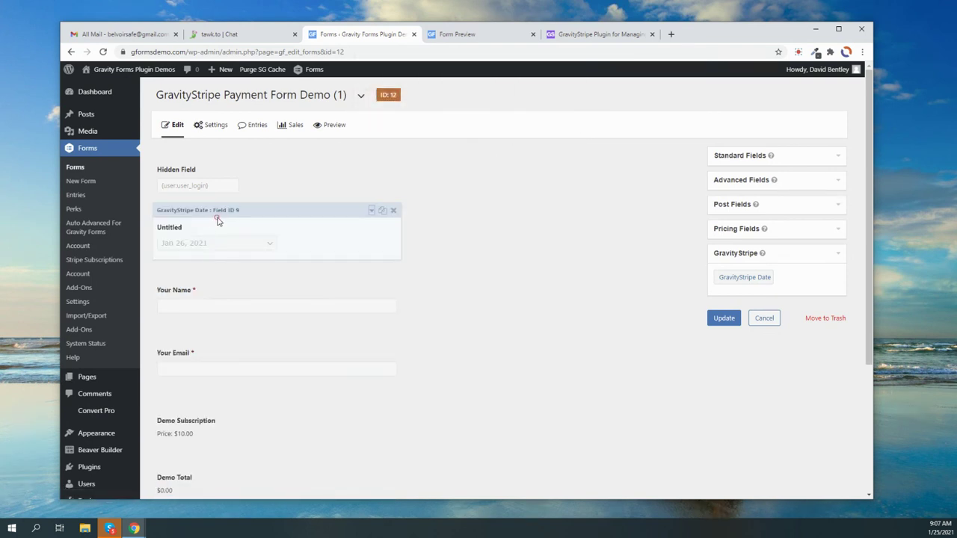
click(231, 210)
click(279, 270)
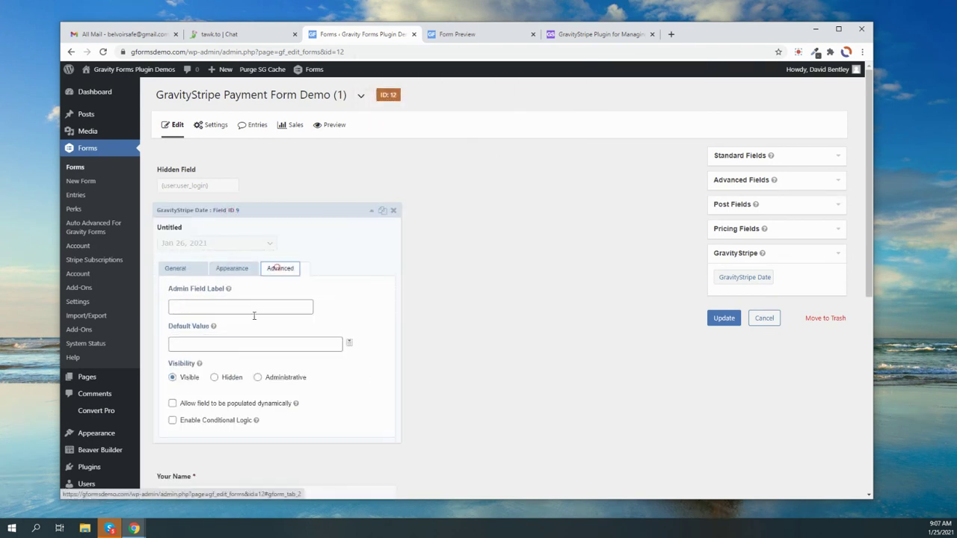
click(217, 378)
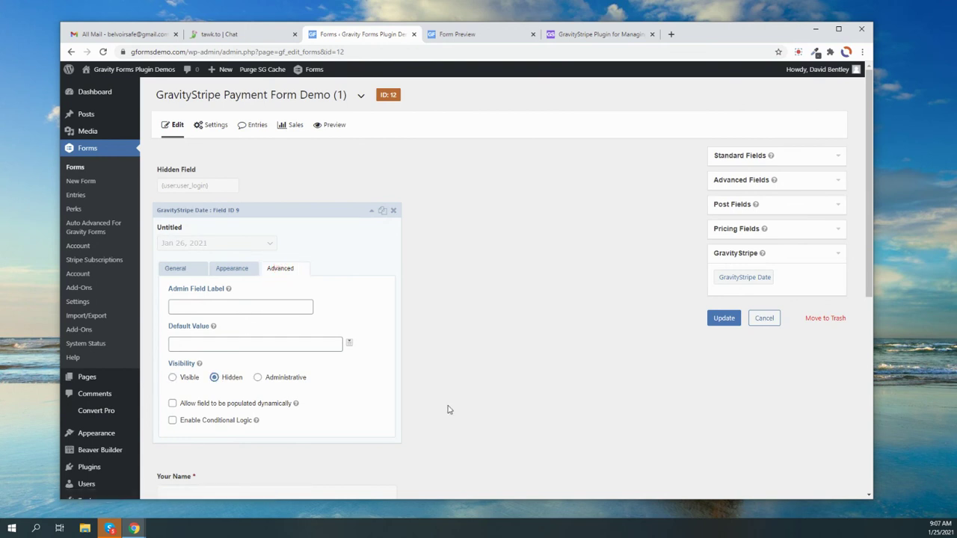
click(722, 321)
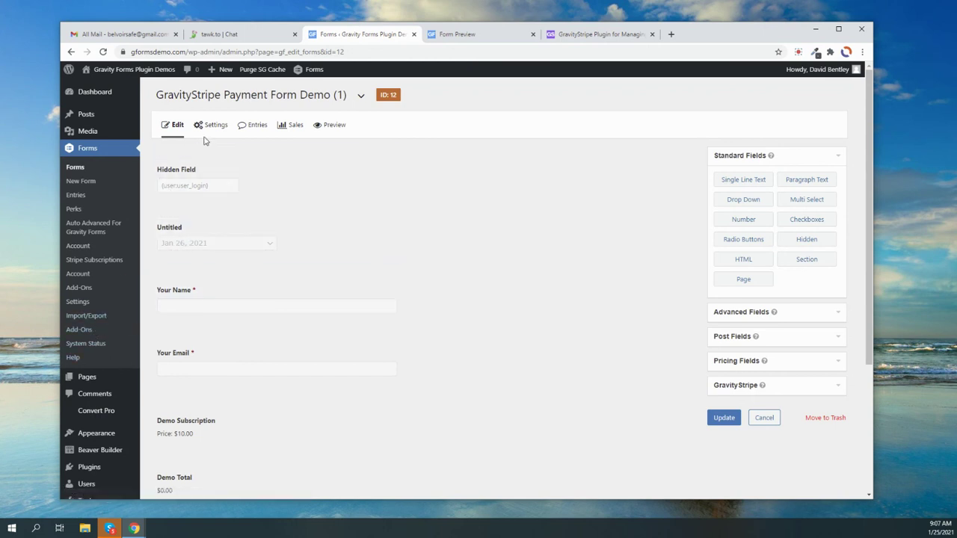
Step: Choose Untitled as the Camp Payment feed's GF End Date field and update the feed
mouse_move(204, 126)
click(199, 219)
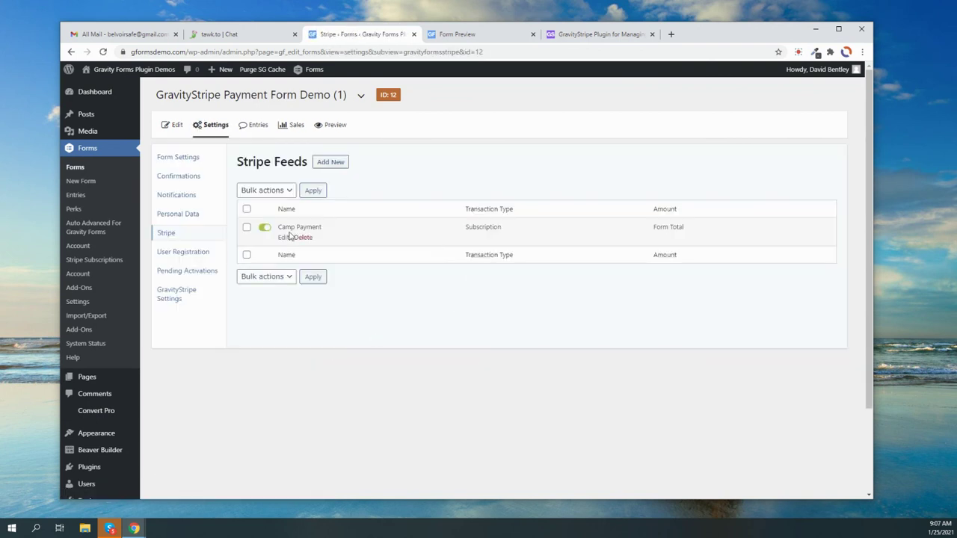
click(283, 237)
scroll(481, 273, down, 8)
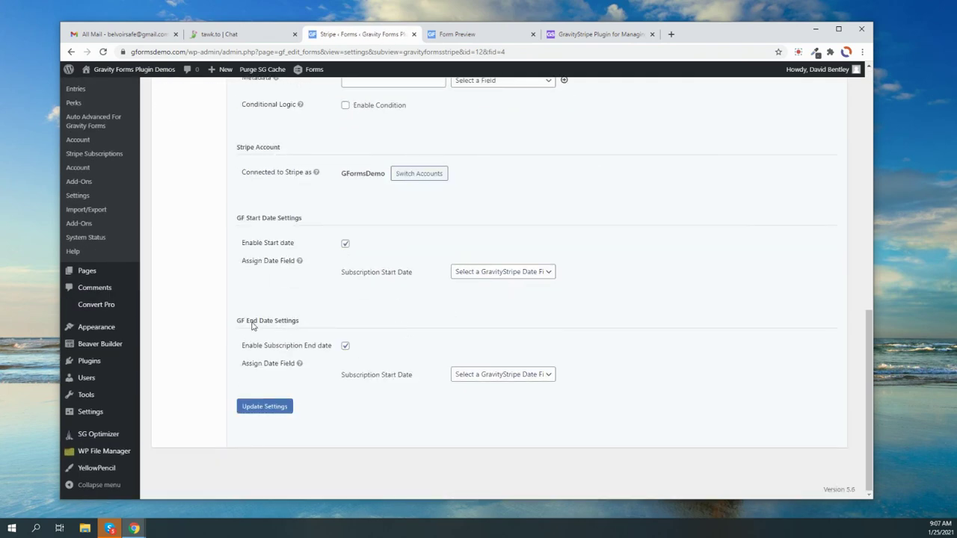
drag(235, 322, 296, 322)
click(529, 380)
click(514, 398)
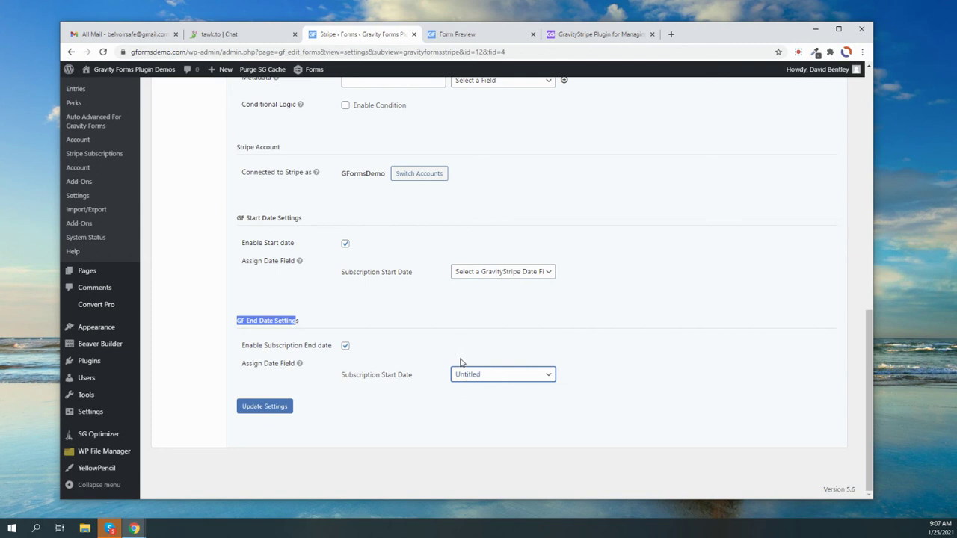
click(283, 409)
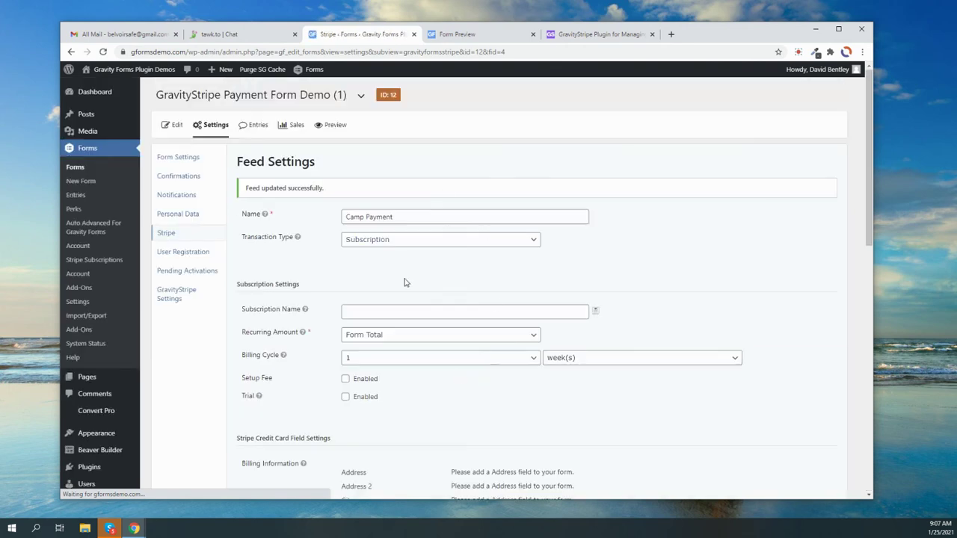
scroll(412, 314, down, 10)
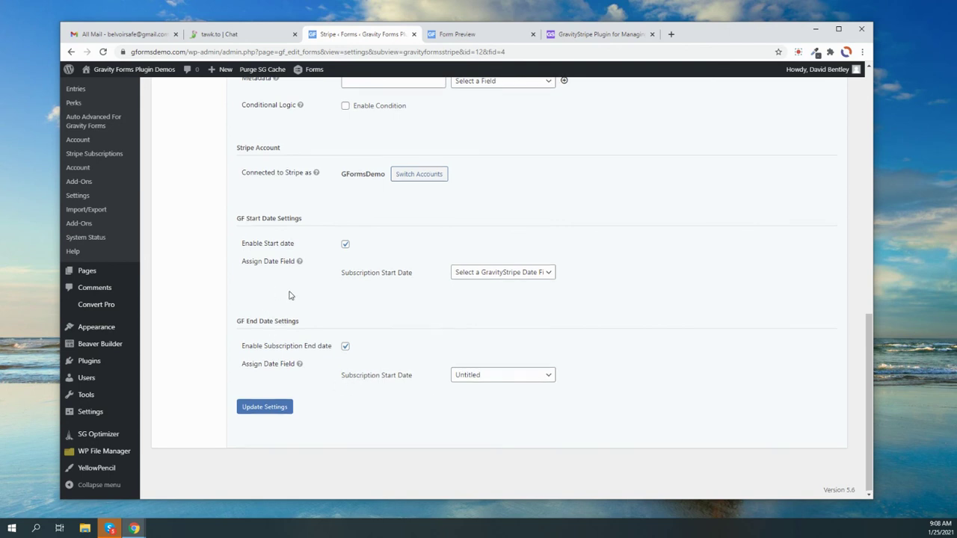
scroll(288, 329, up, 3)
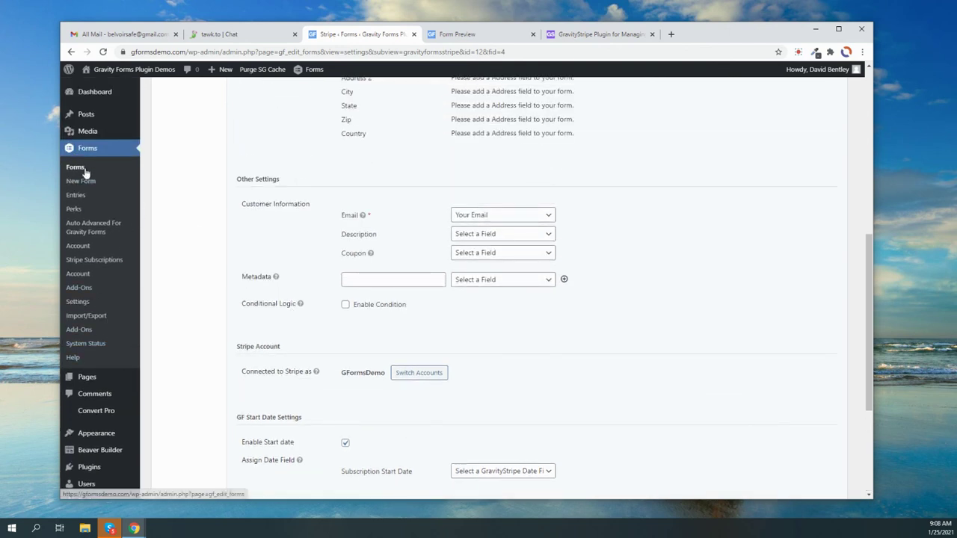
Step: Set GravityStripe Field Type to End Date Only, keeping Ending Type as Select Date(s)
scroll(242, 160, up, 5)
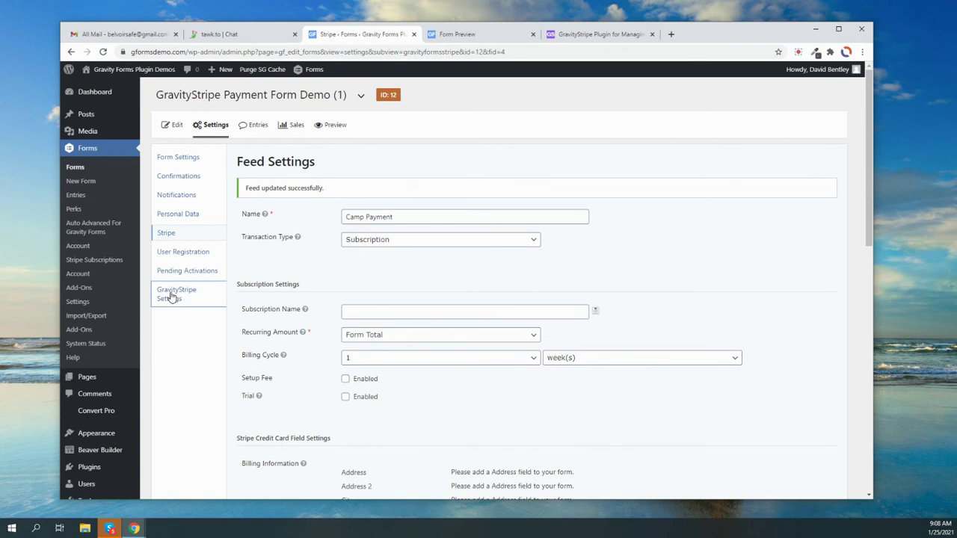
click(172, 293)
scroll(401, 300, down, 3)
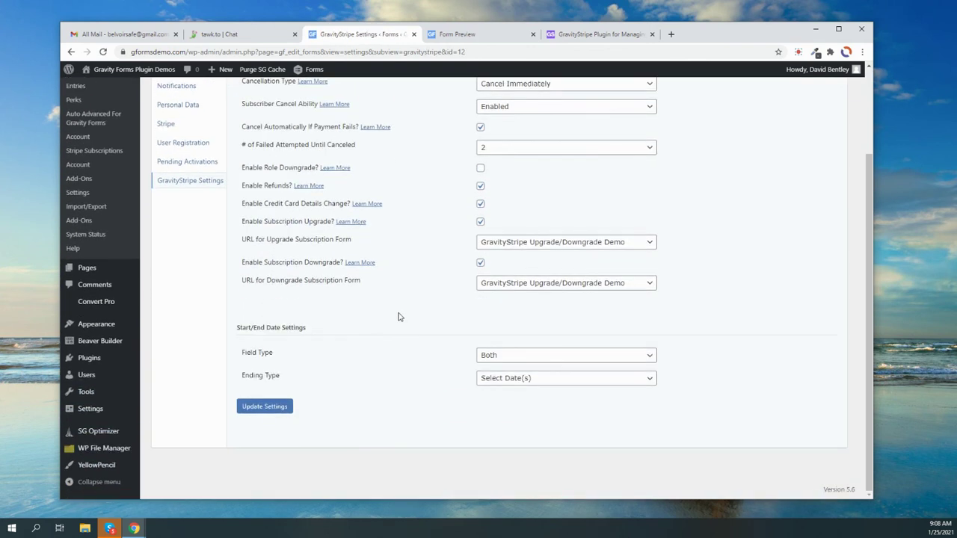
click(531, 354)
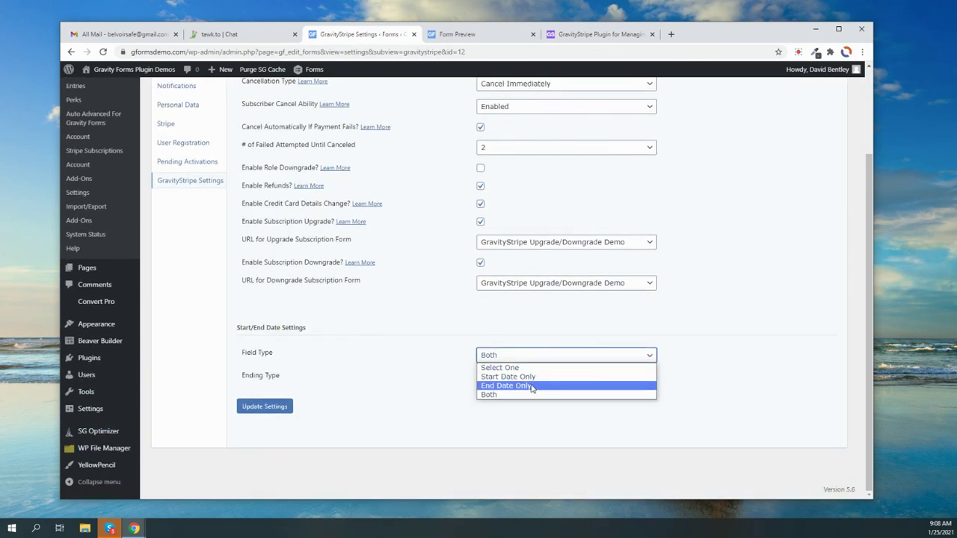
click(530, 386)
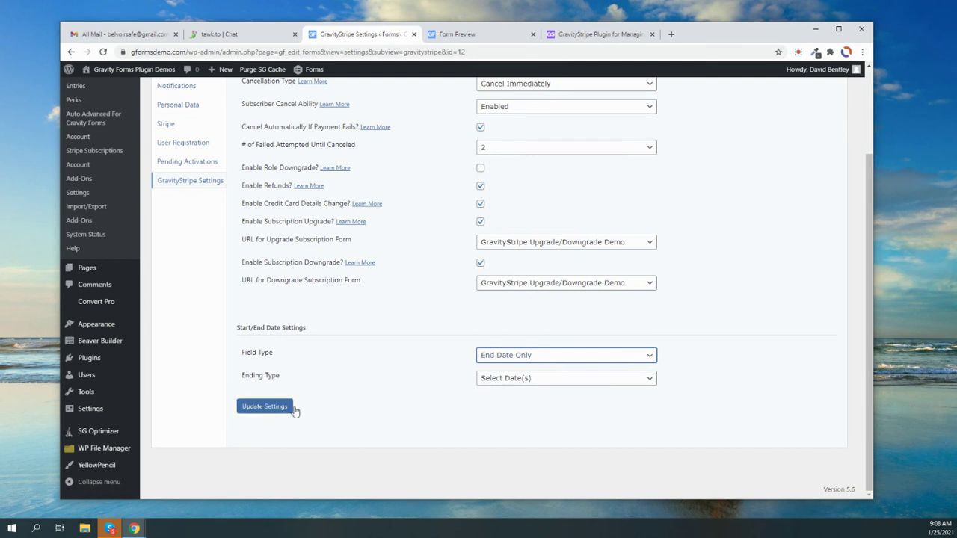
click(486, 378)
click(452, 416)
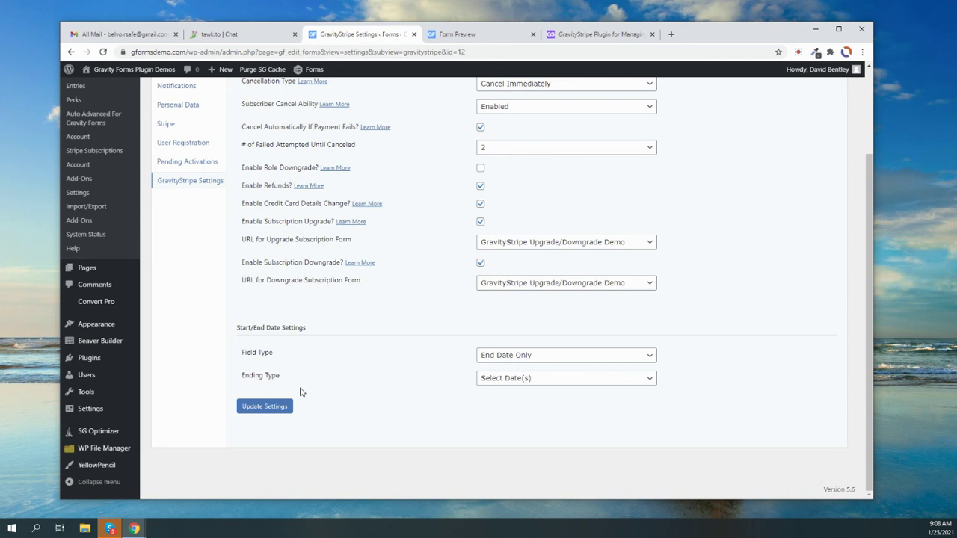
click(598, 34)
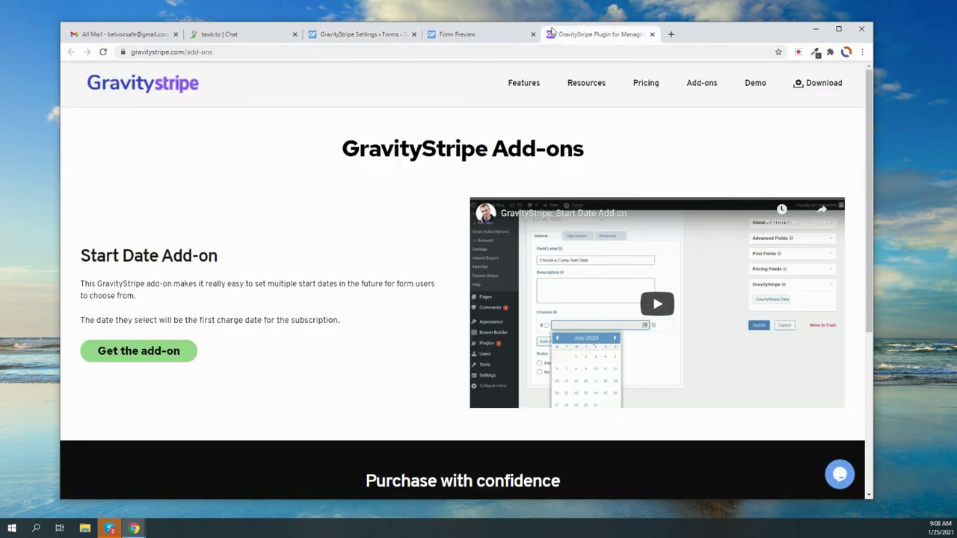